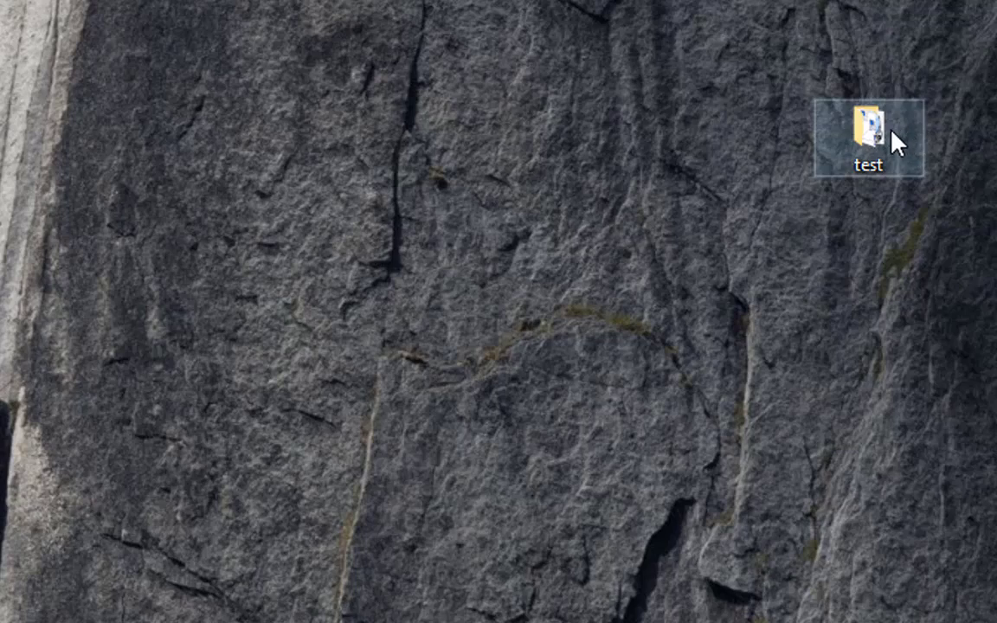
# - Open the test folder, scroll through its files, and close it
pyautogui.doubleClick(891, 132)
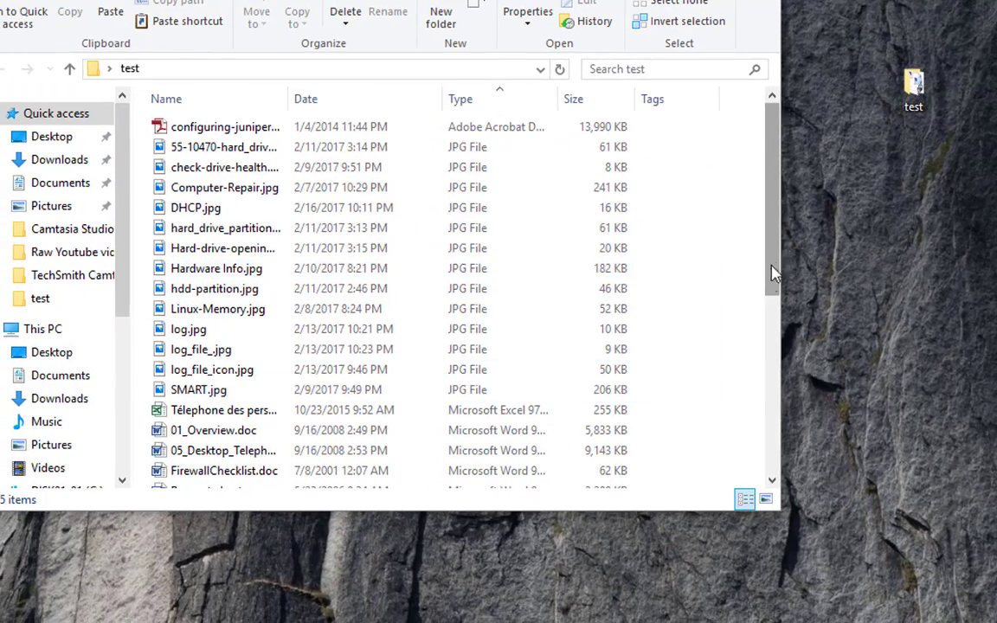
pyautogui.moveTo(772, 272); pyautogui.dragTo(762, 431)
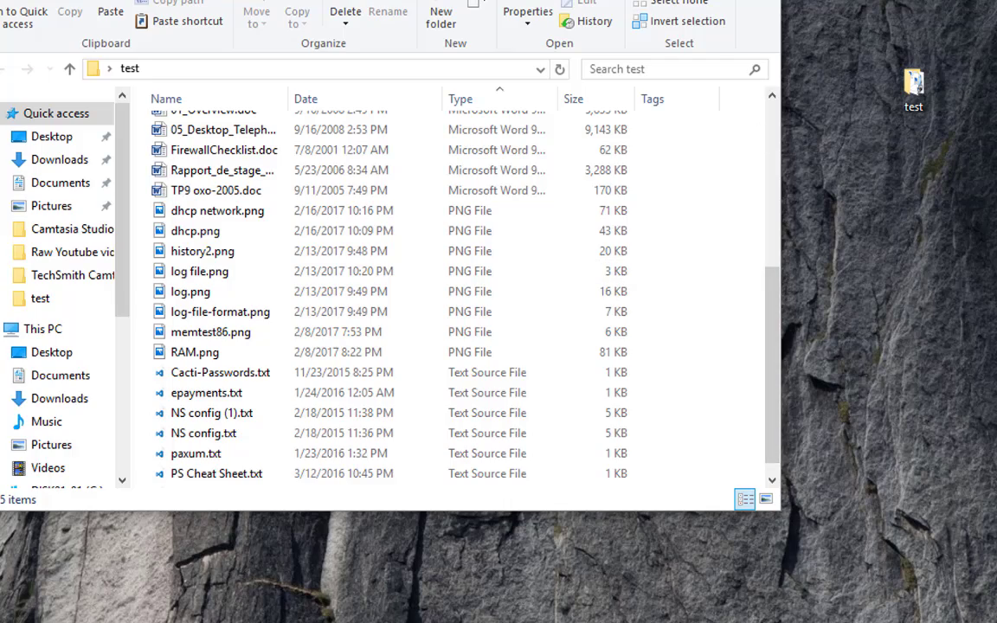
pyautogui.hotkey('alt', 'F4')
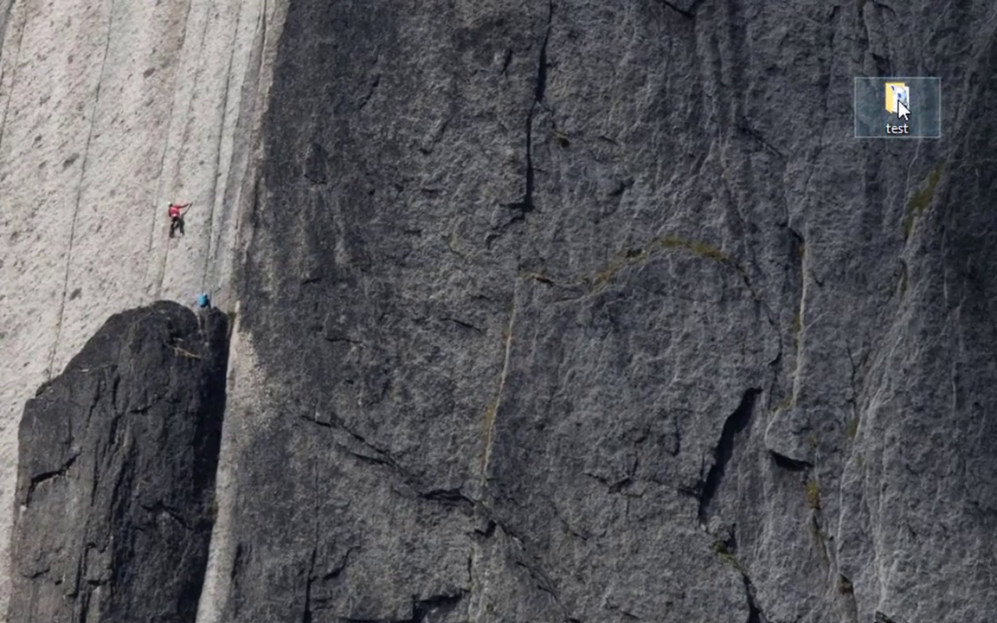
# - Send the test folder to a compressed (zipped) folder, creating test.zip
pyautogui.rightClick(912, 93)
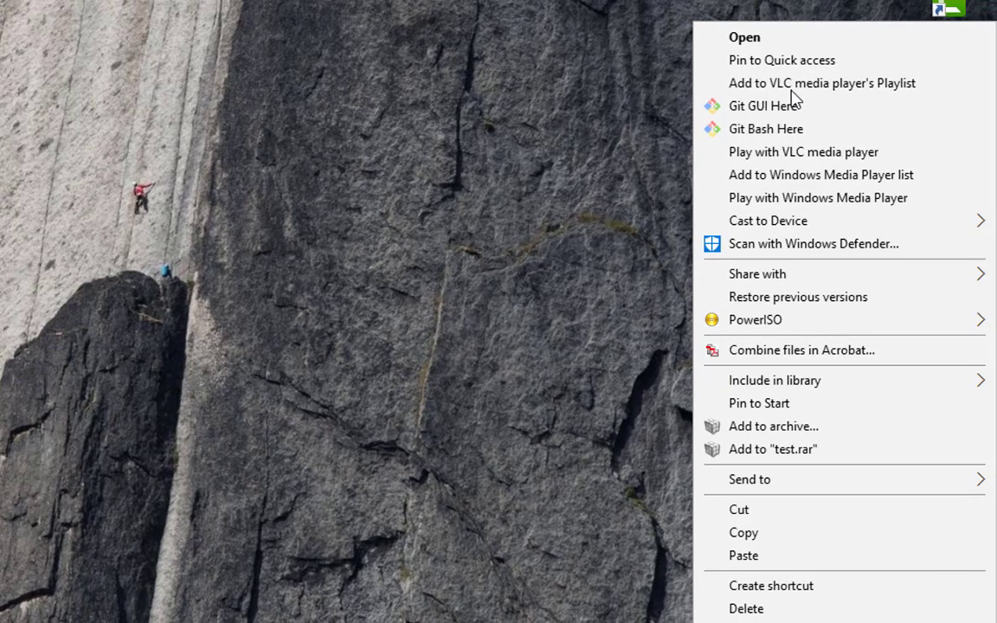
pyautogui.moveTo(792, 485)
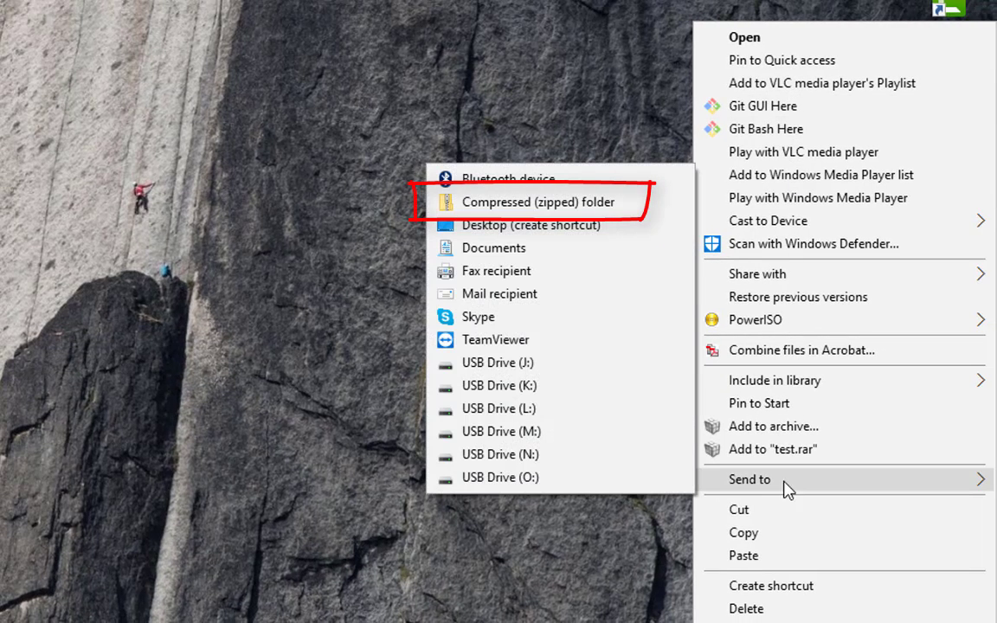
pyautogui.click(597, 205)
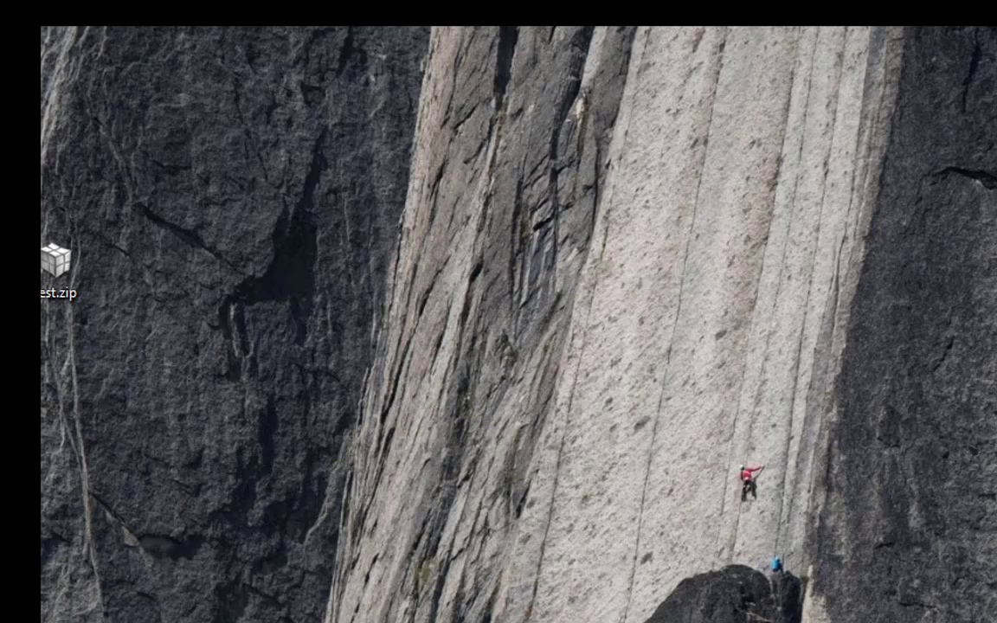
pyautogui.rightClick(865, 216)
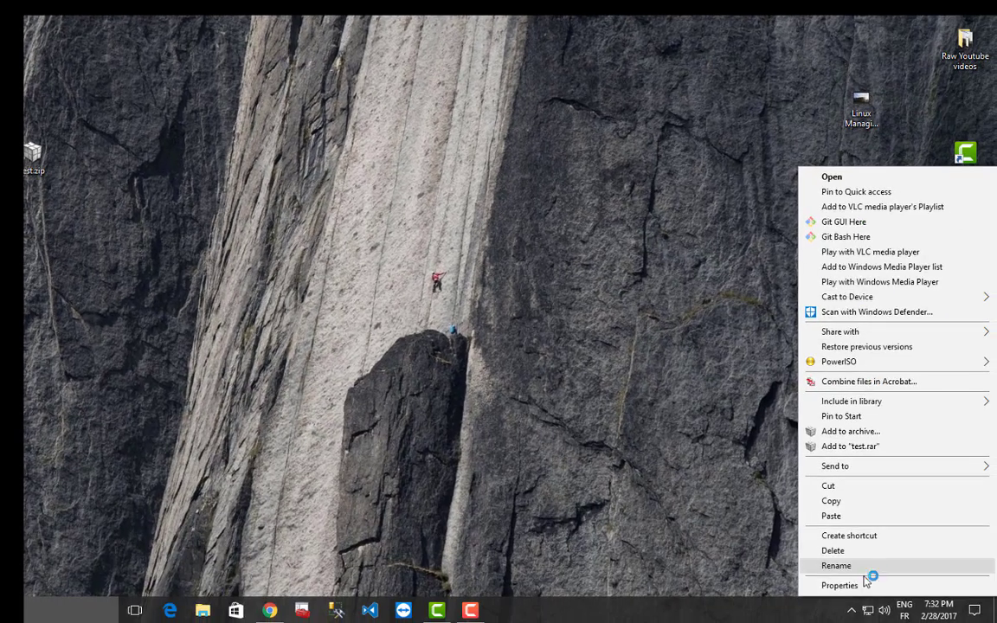
pyautogui.click(863, 586)
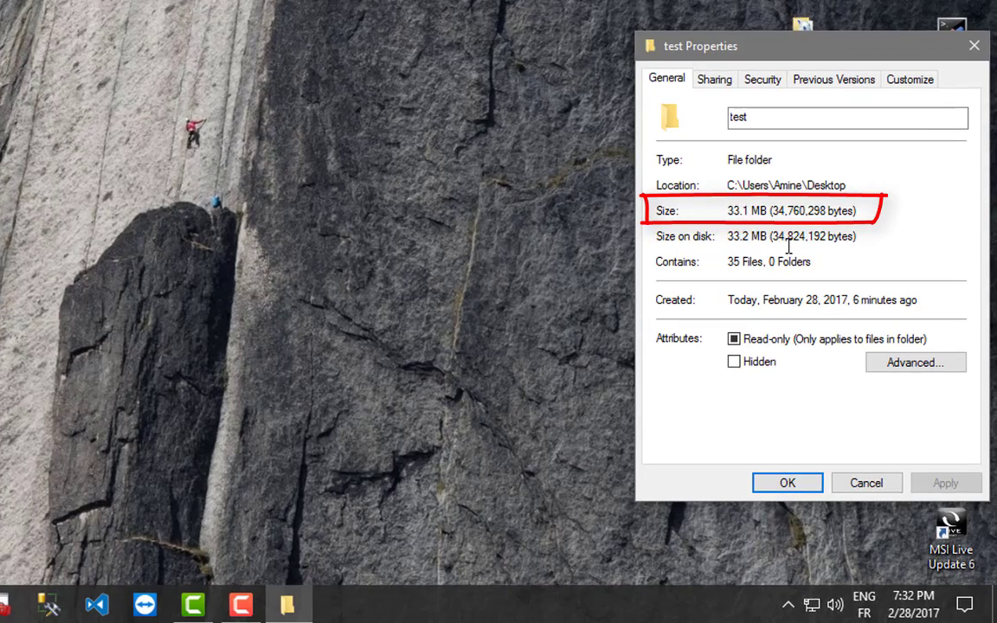
pyautogui.click(866, 483)
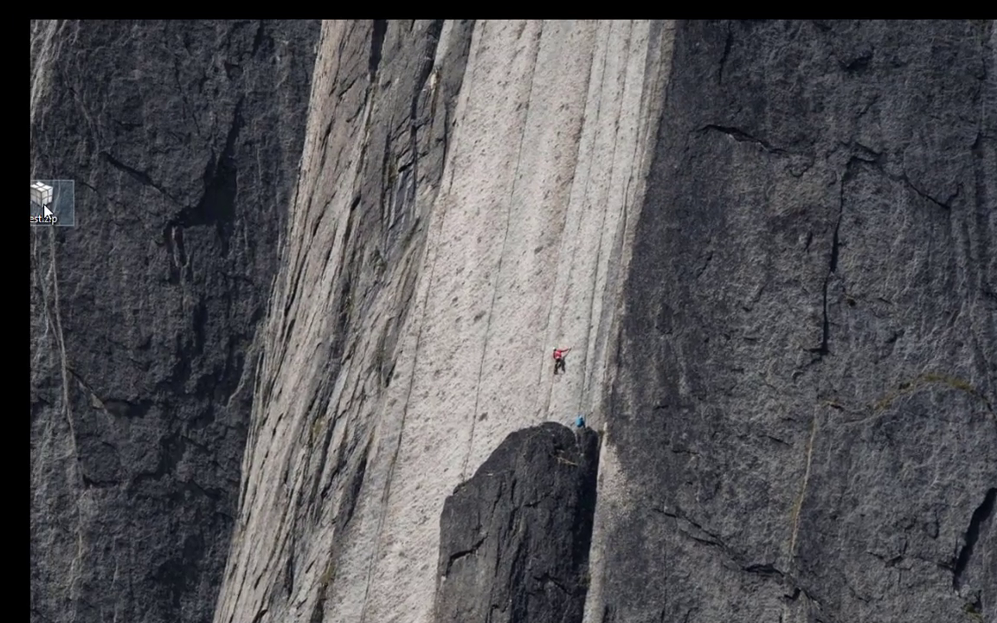
pyautogui.rightClick(45, 209)
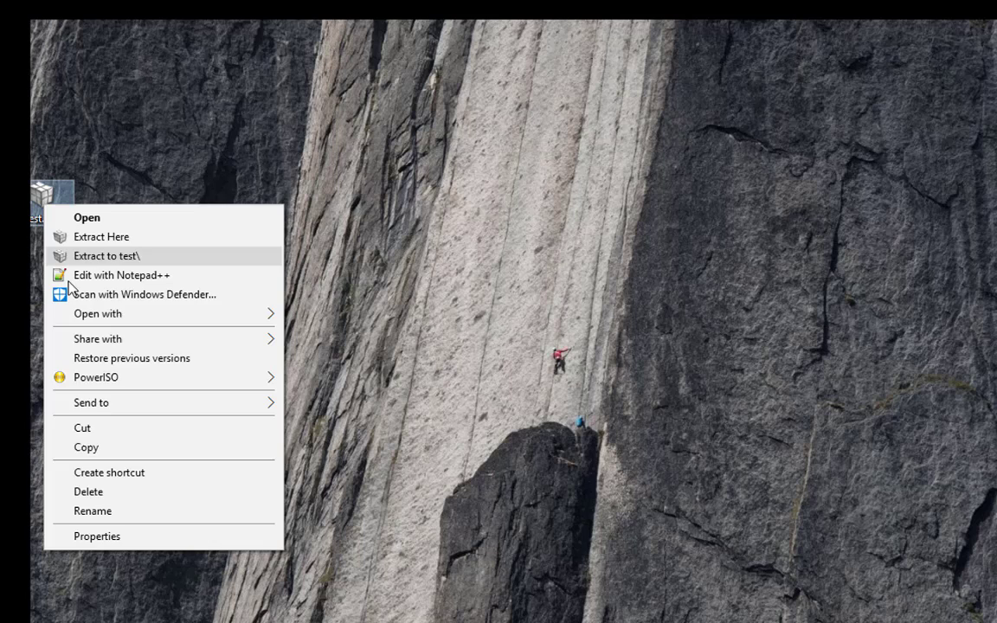
pyautogui.click(101, 534)
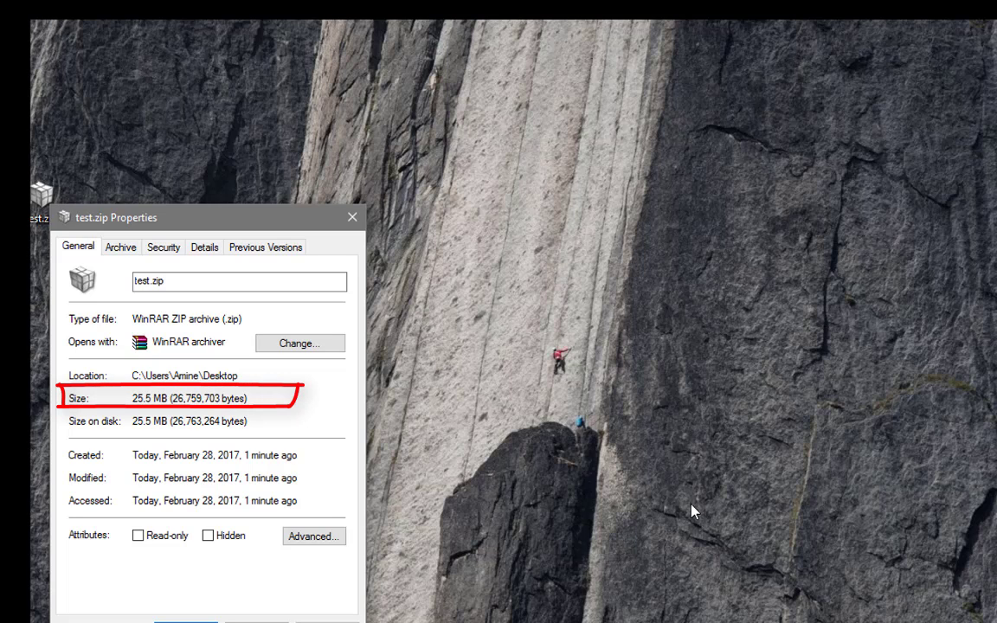
pyautogui.press('Escape')
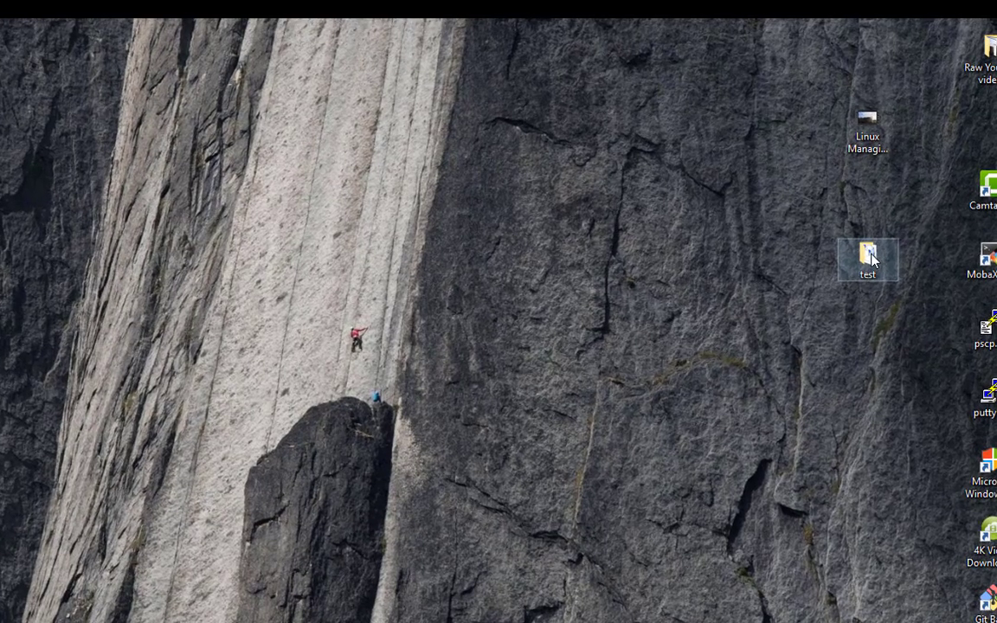
# - Add the test folder to test.rar with WinRAR and place it below test.zip
pyautogui.rightClick(872, 258)
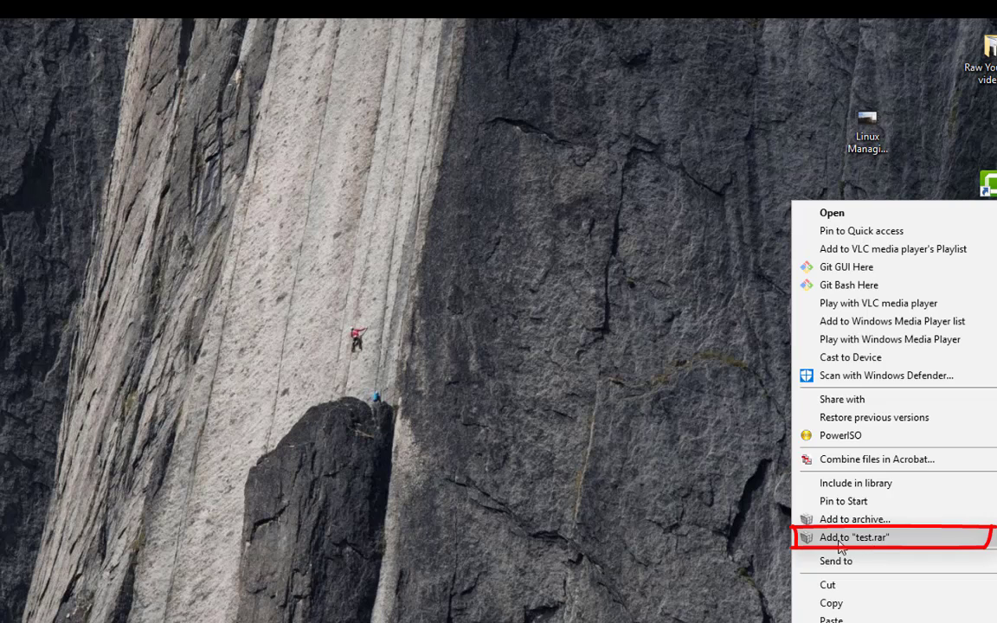
pyautogui.click(868, 542)
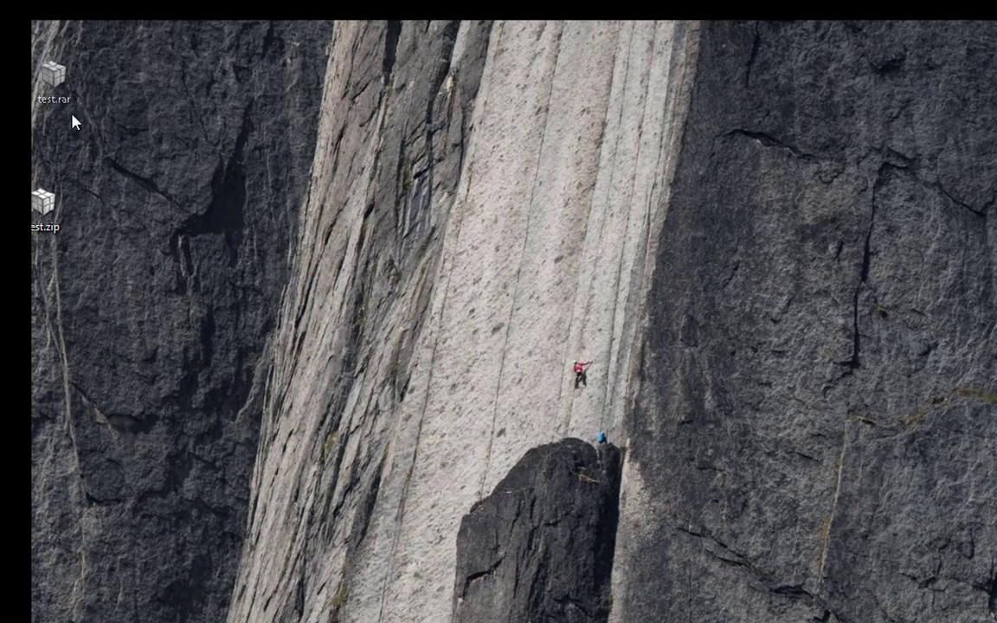
pyautogui.moveTo(53, 82)
pyautogui.mouseDown()
pyautogui.moveTo(81, 283)
pyautogui.moveTo(66, 285)
pyautogui.mouseUp()
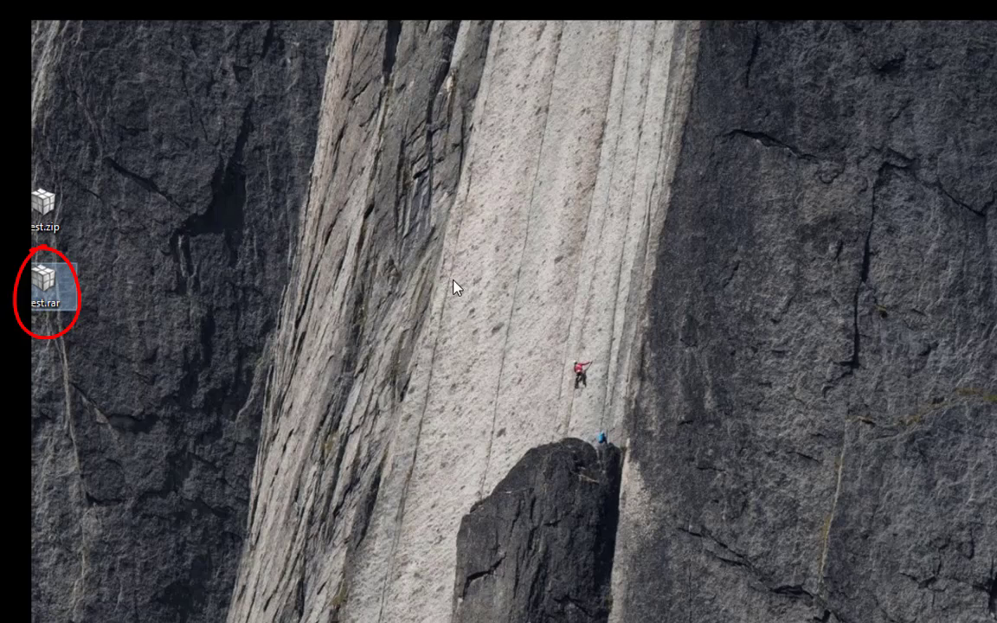
# - Check test.rar's size in its Properties (22.3 MB), then dismiss them
pyautogui.rightClick(45, 281)
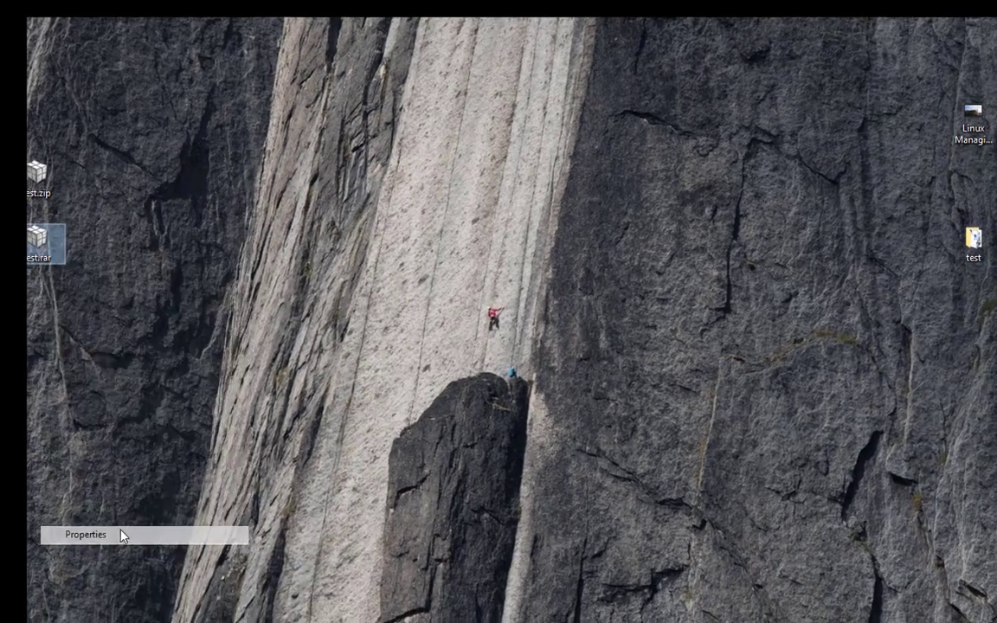
pyautogui.click(138, 607)
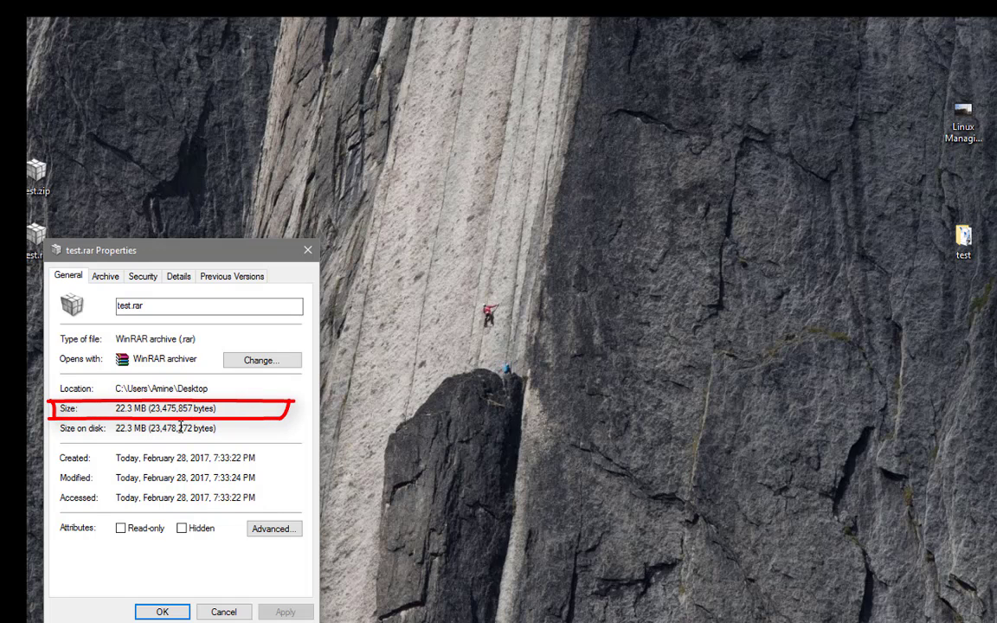
pyautogui.click(223, 612)
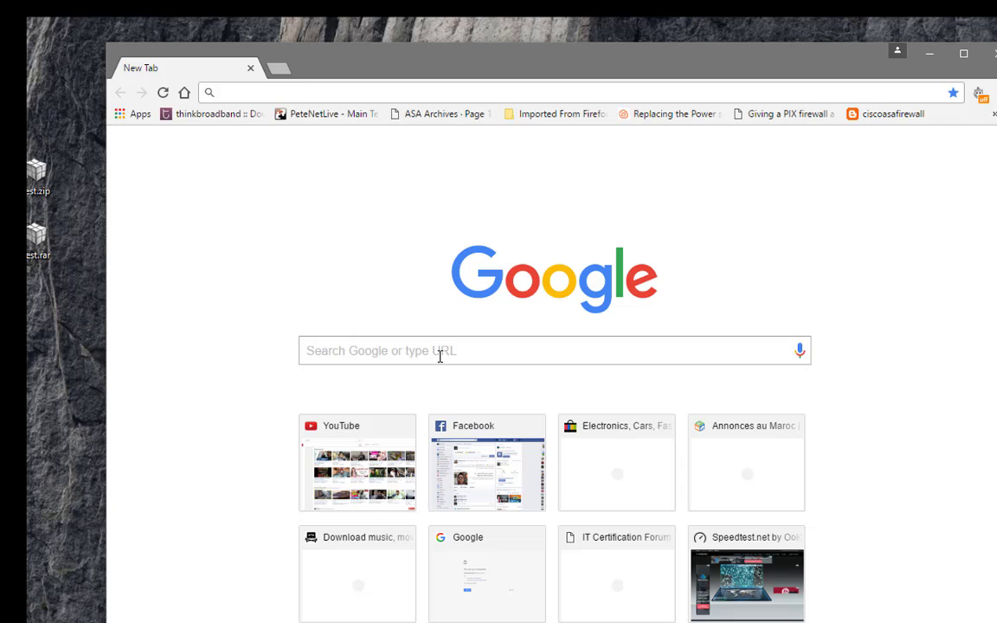
# - Search Google for 'kgb archiver' and open the SourceForge KGB Archiver project result
pyautogui.click(440, 356)
pyautogui.write('kgb ')
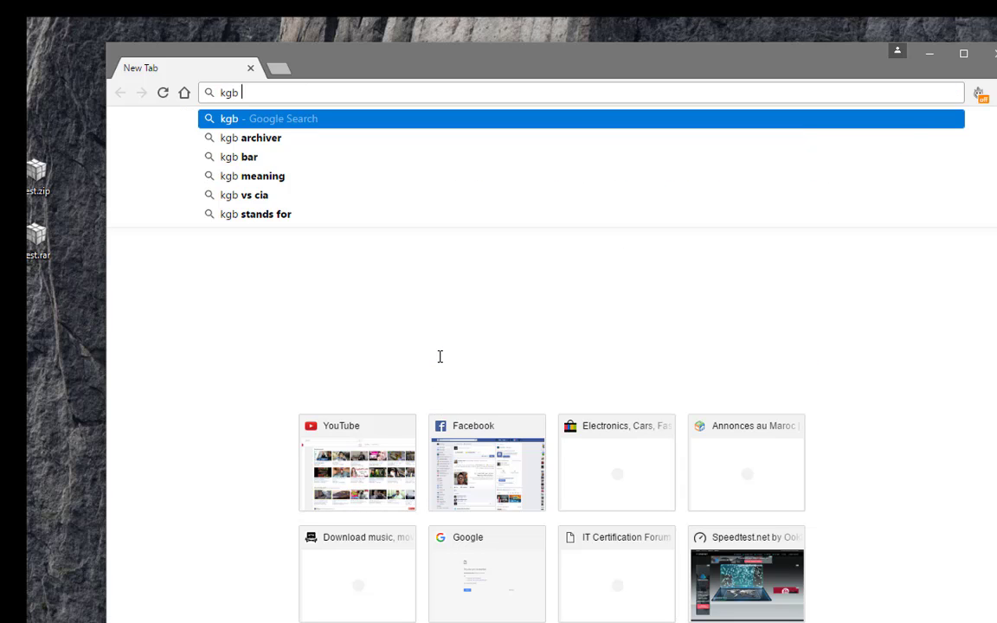
pyautogui.write('fil')
pyautogui.press('BackSpace')
pyautogui.press('BackSpace')
pyautogui.press('BackSpace')
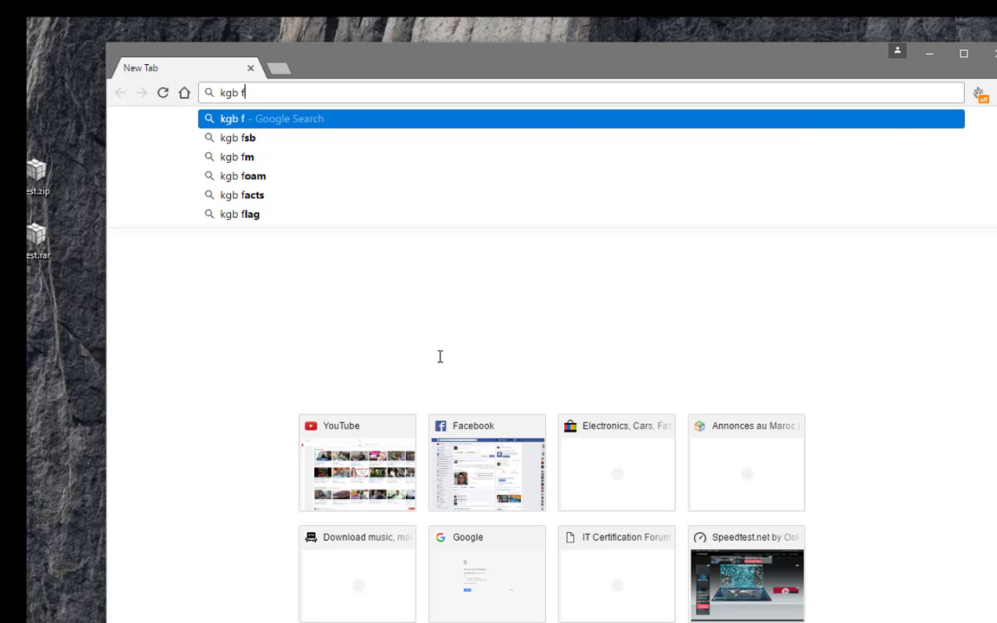
pyautogui.write('ar')
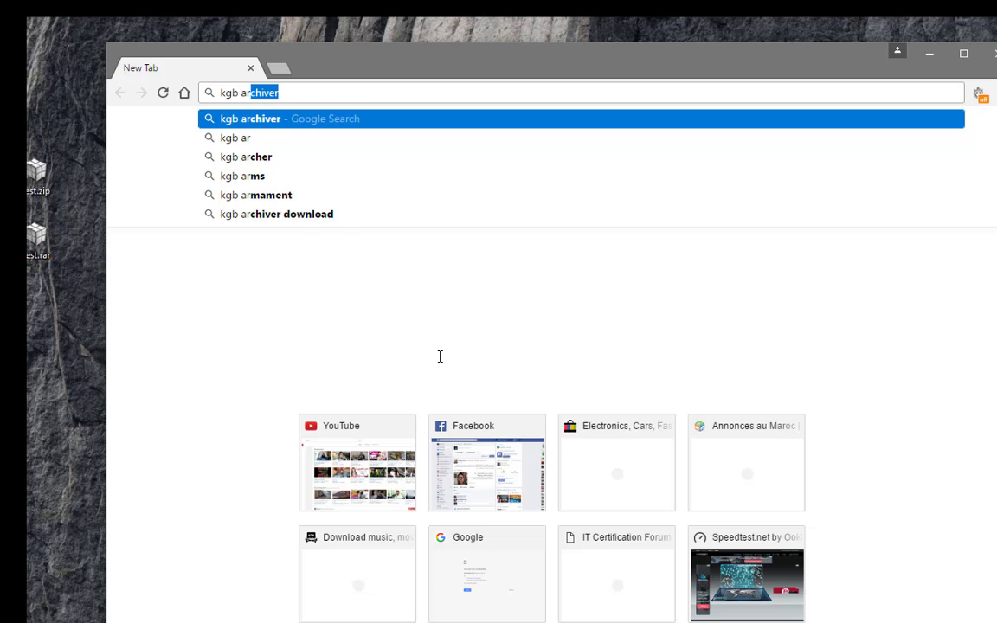
pyautogui.press('Return')
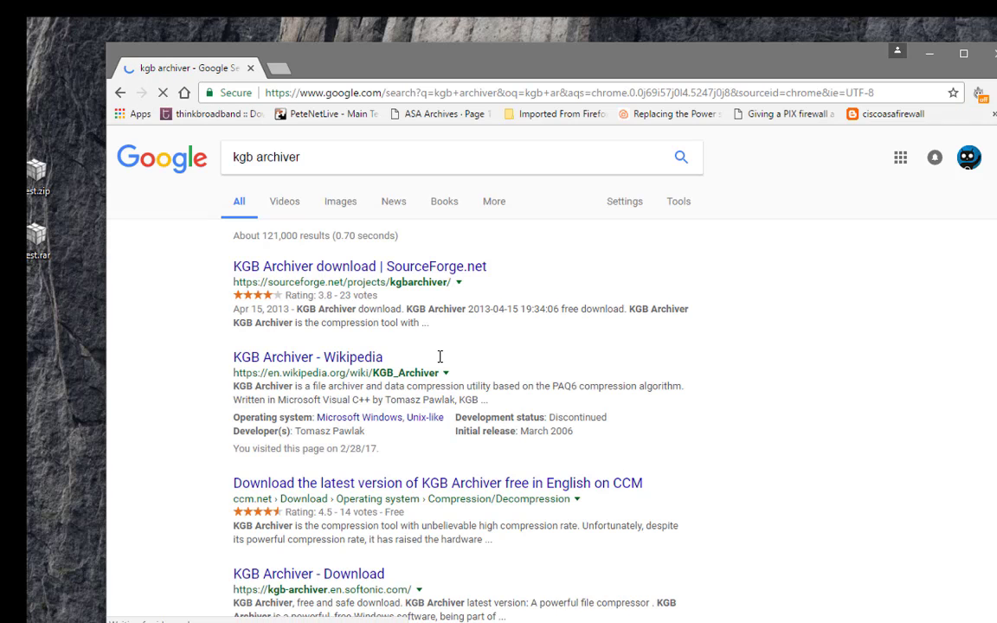
pyautogui.click(418, 275)
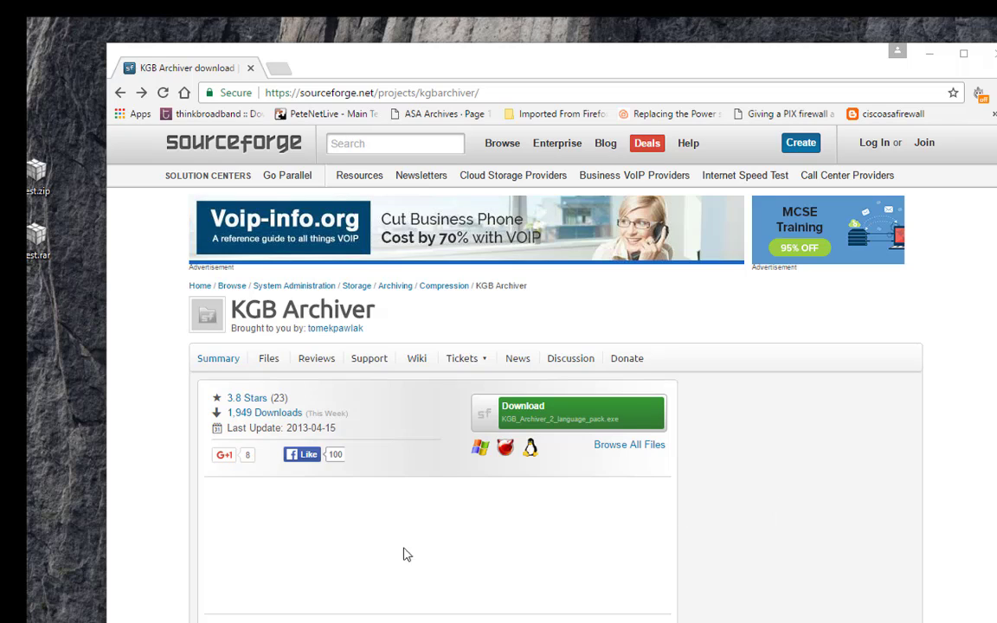
# - Download KGB_Archiver_2beta2.msi from the project's Files > KGB Archiver 2 > 2.0 beta 2
pyautogui.moveTo(207, 411)
pyautogui.mouseDown()
pyautogui.moveTo(216, 442)
pyautogui.moveTo(361, 439)
pyautogui.mouseUp()
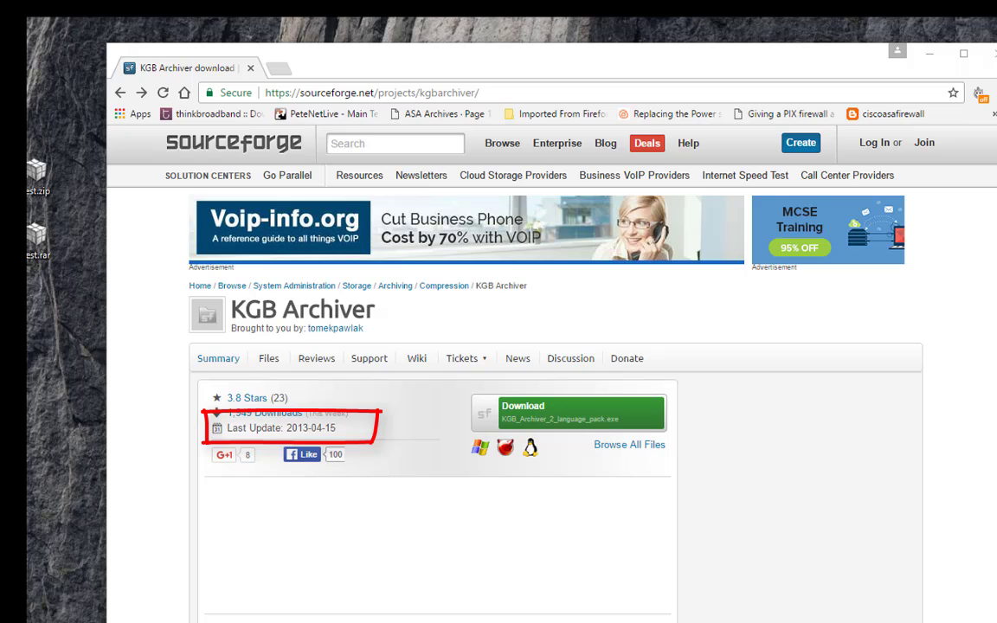
pyautogui.press('Escape')
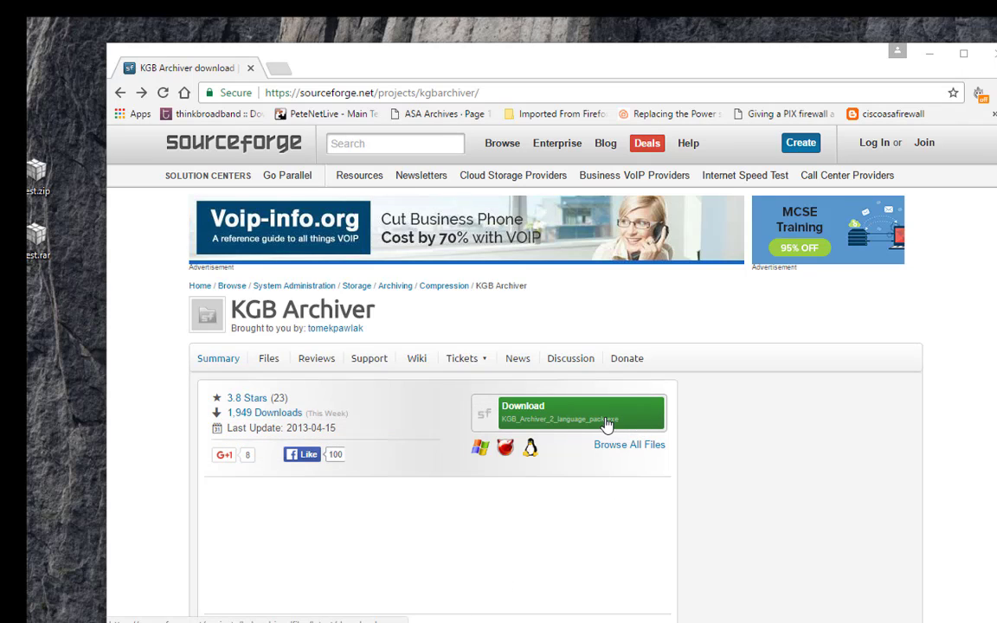
pyautogui.click(269, 360)
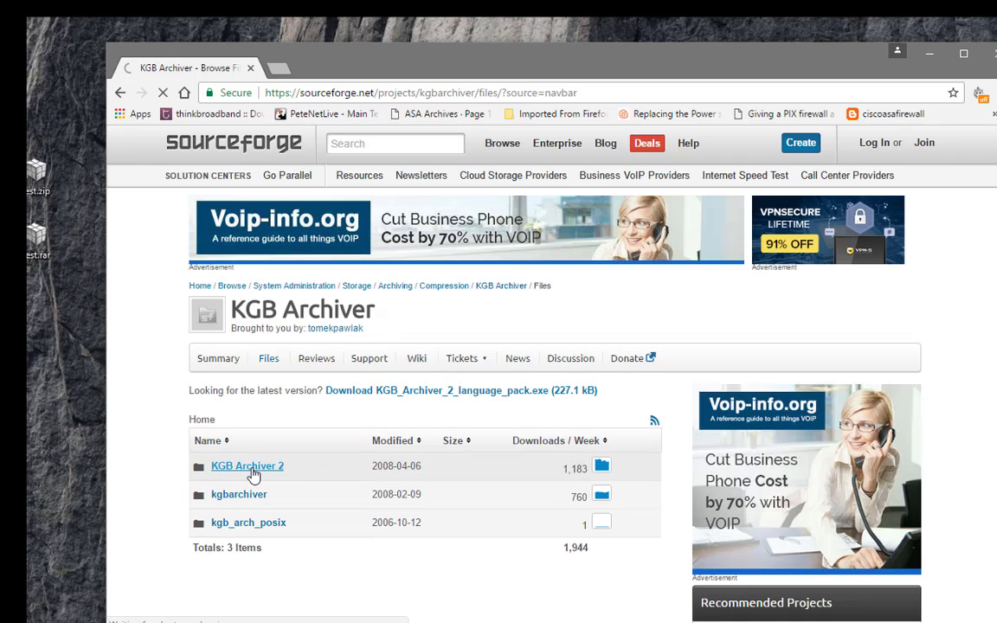
pyautogui.click(253, 470)
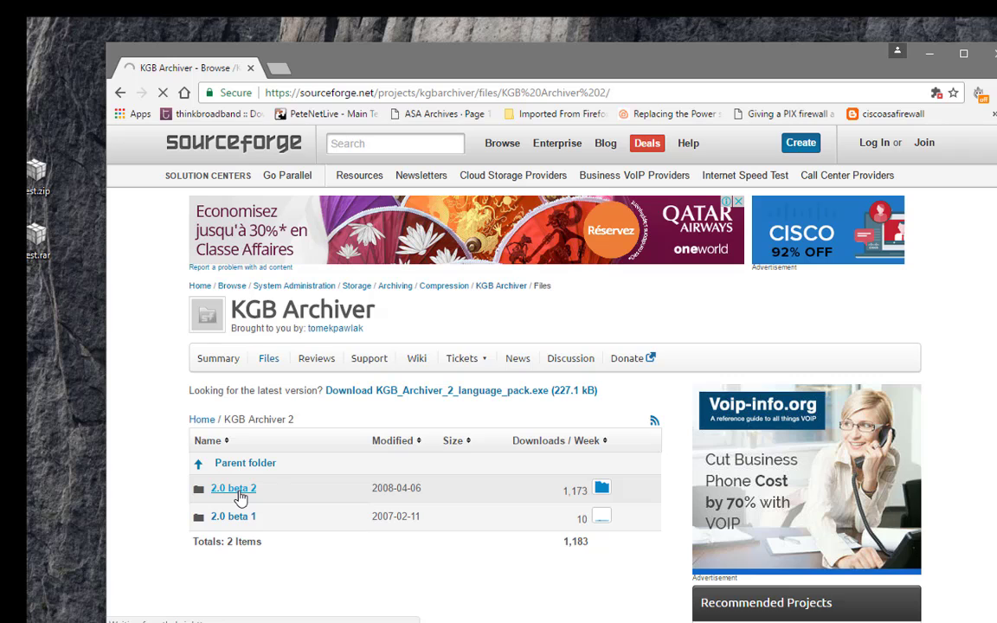
pyautogui.click(234, 489)
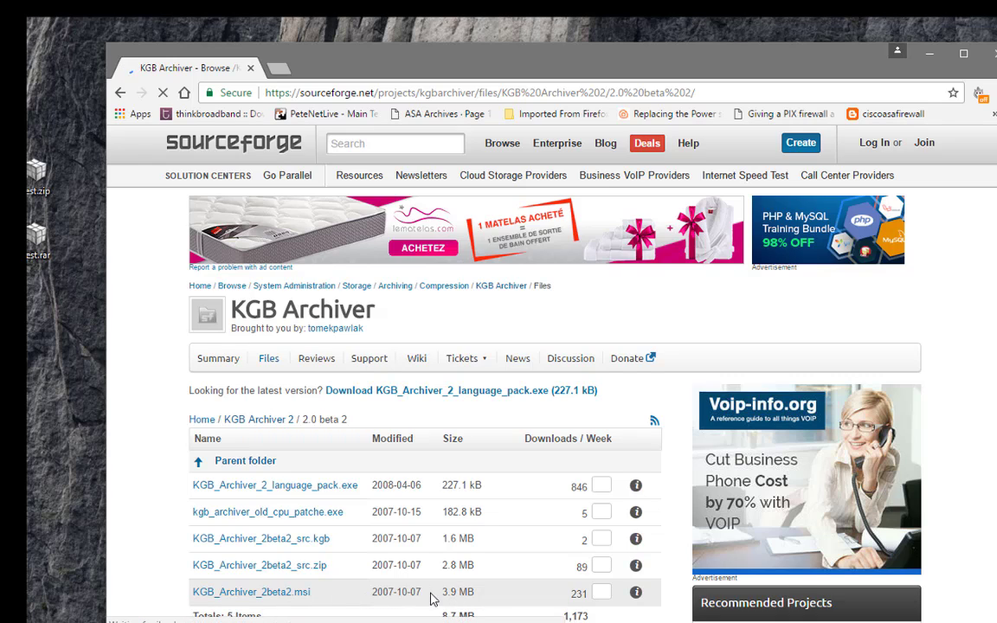
pyautogui.click(284, 596)
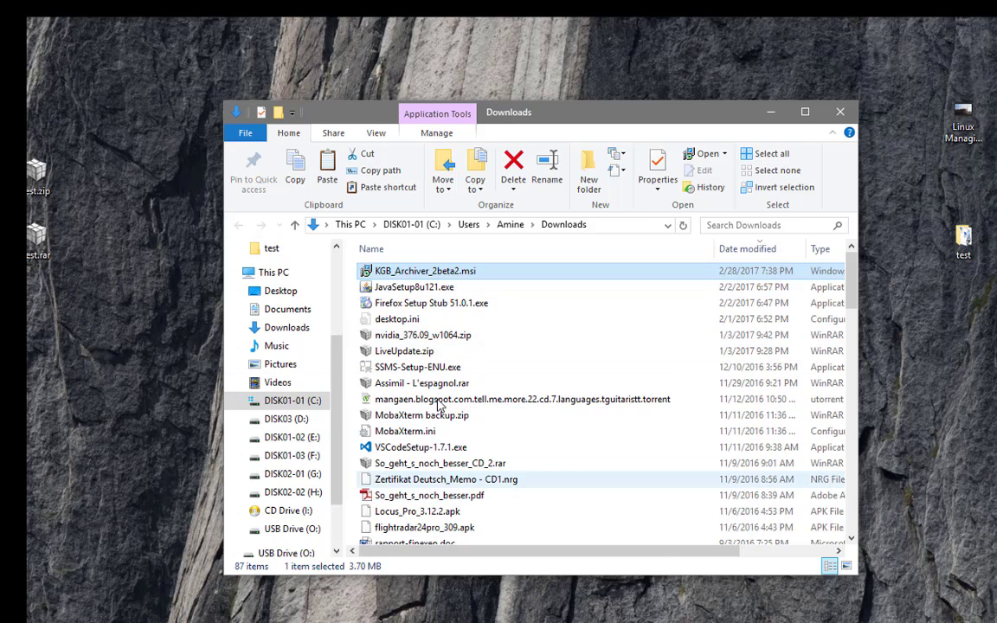
# - Tick 'Run this program in compatibility mode for' a previous Windows on KGB_Archiver_2beta2.msi
pyautogui.rightClick(444, 275)
pyautogui.click(486, 612)
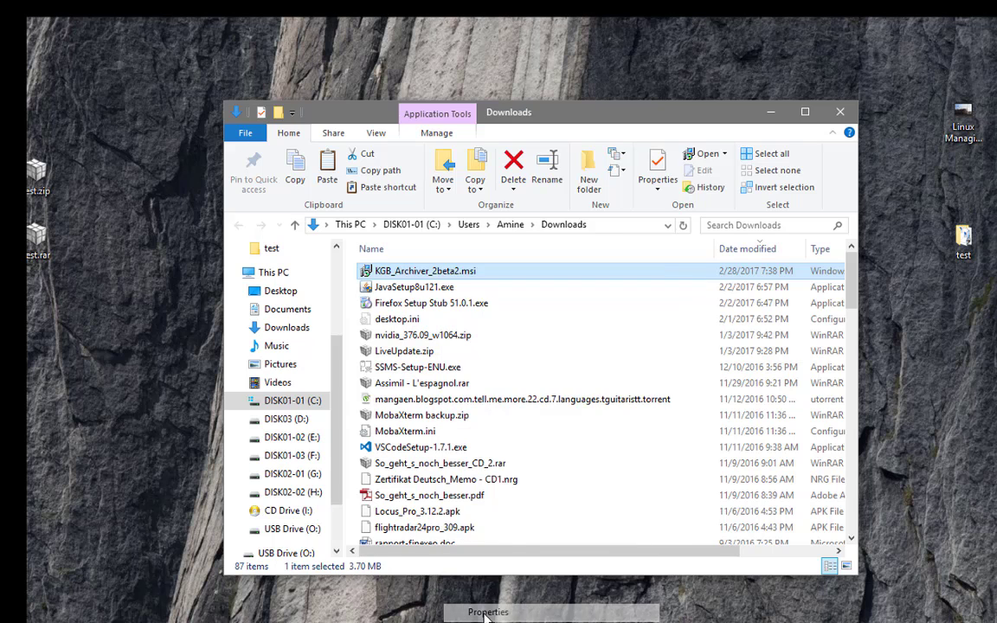
pyautogui.click(584, 310)
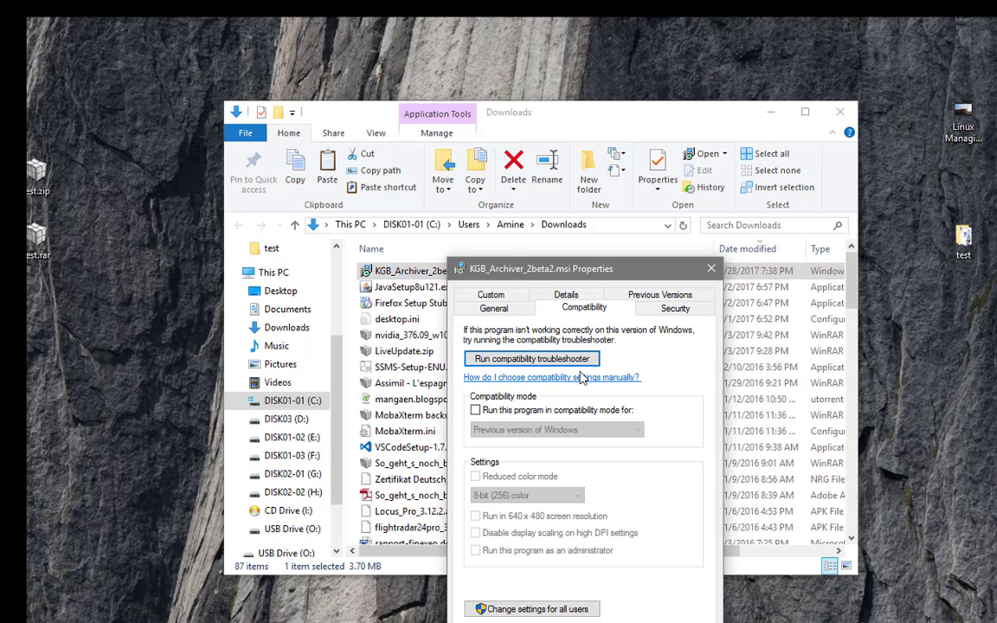
pyautogui.click(476, 411)
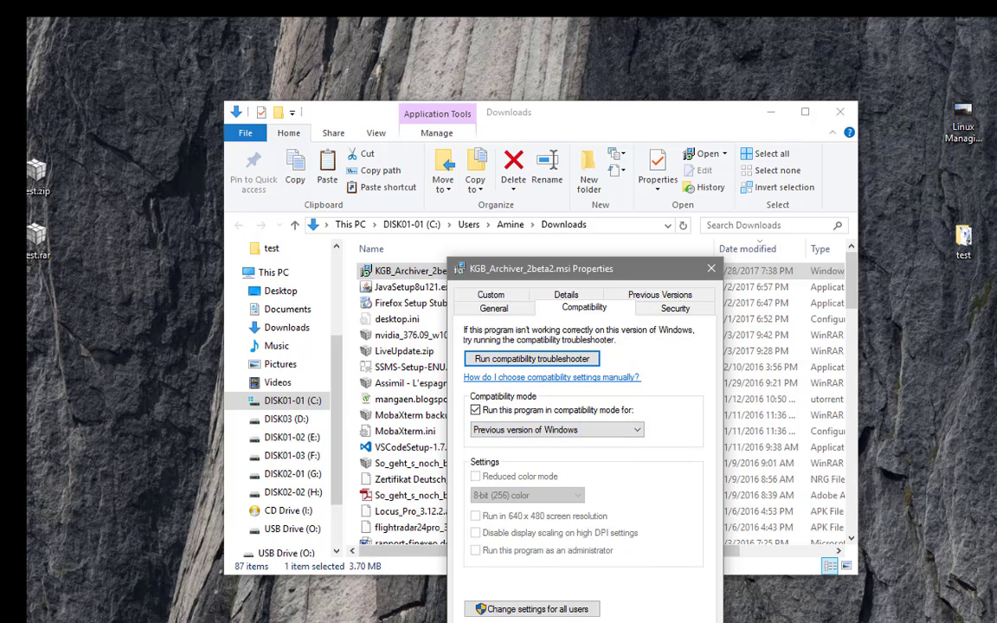
pyautogui.press('Escape')
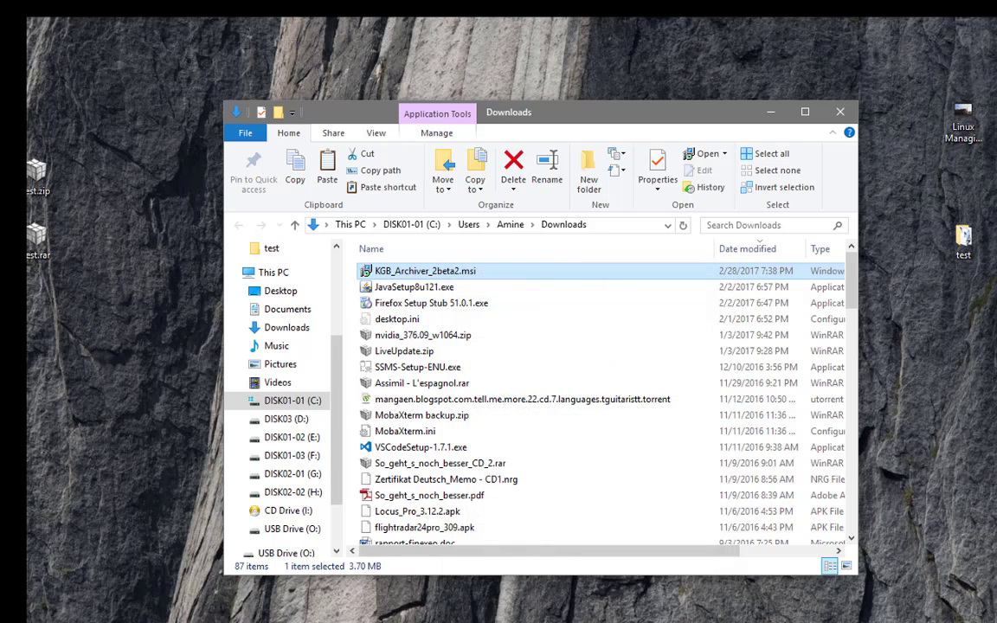
# - Launch the KGB_Archiver_2beta2.msi install and centre the setup wizard on screen
pyautogui.rightClick(471, 274)
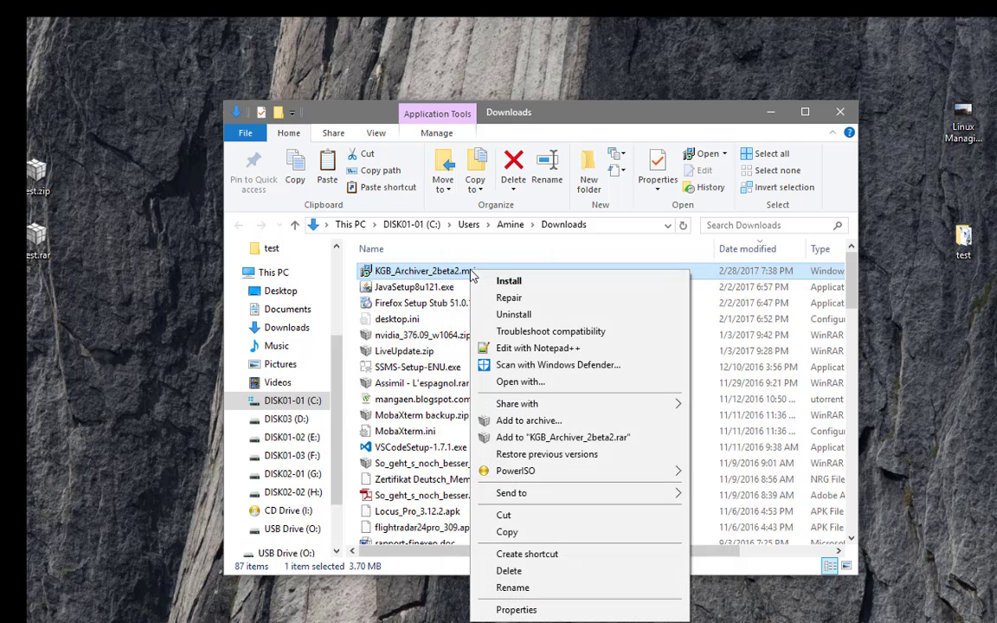
pyautogui.click(506, 281)
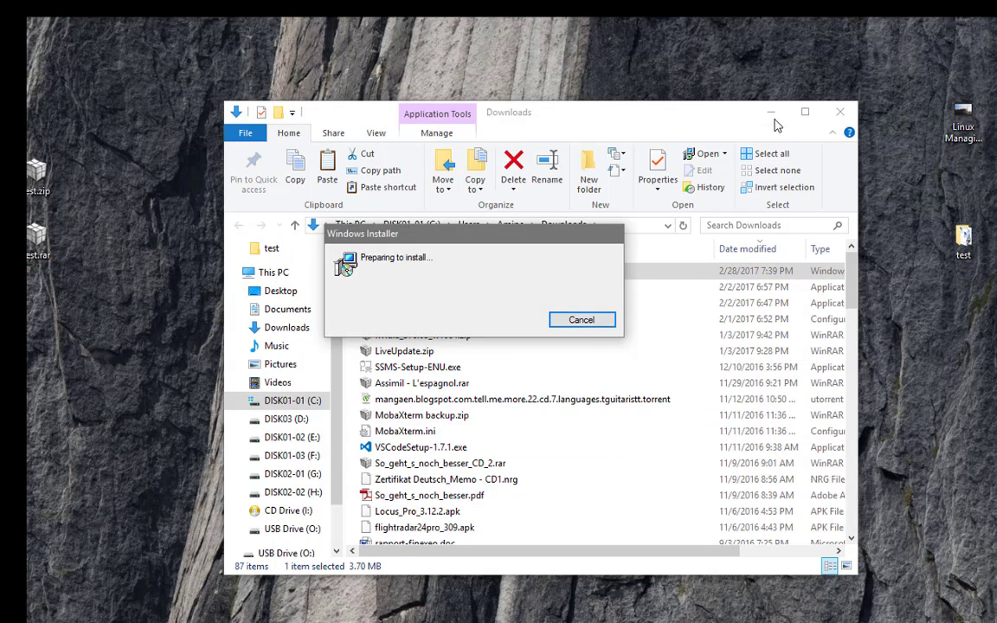
pyautogui.click(772, 113)
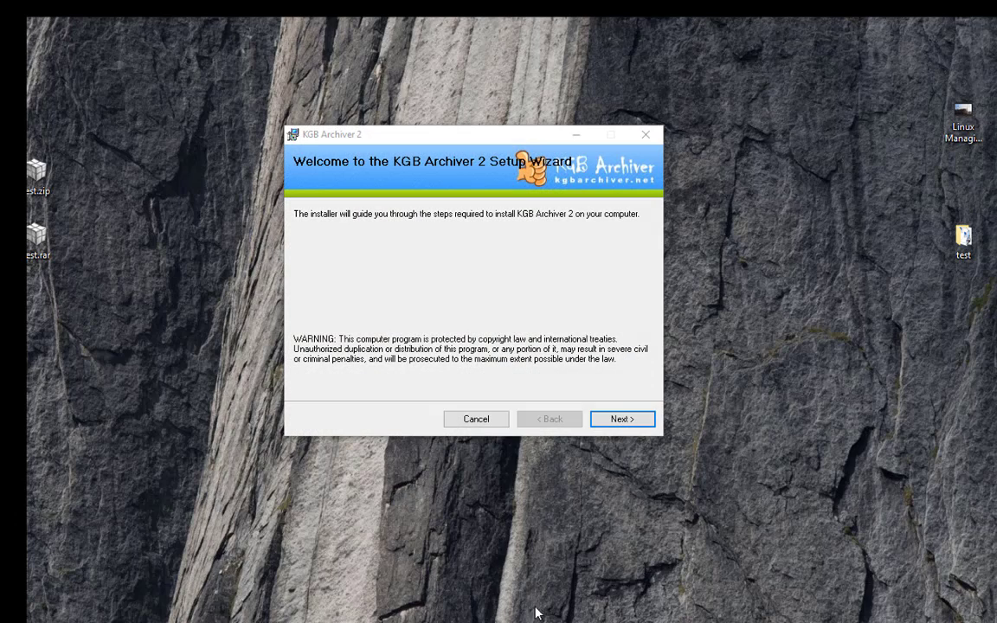
pyautogui.moveTo(513, 141); pyautogui.dragTo(611, 161)
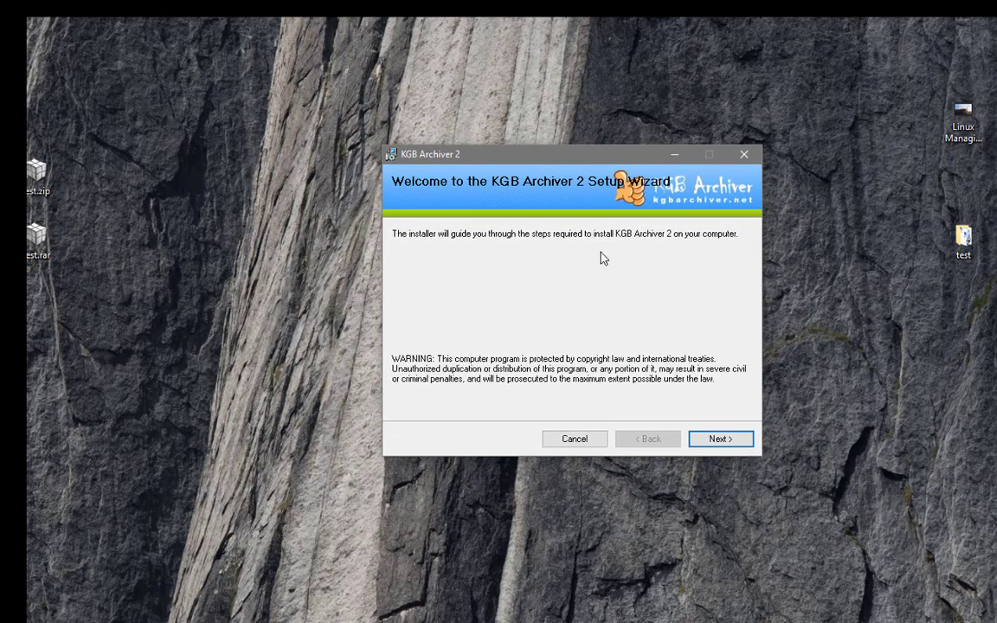
# - Accept the licence, keep the default folder, install, then close the finished installer
pyautogui.click(717, 439)
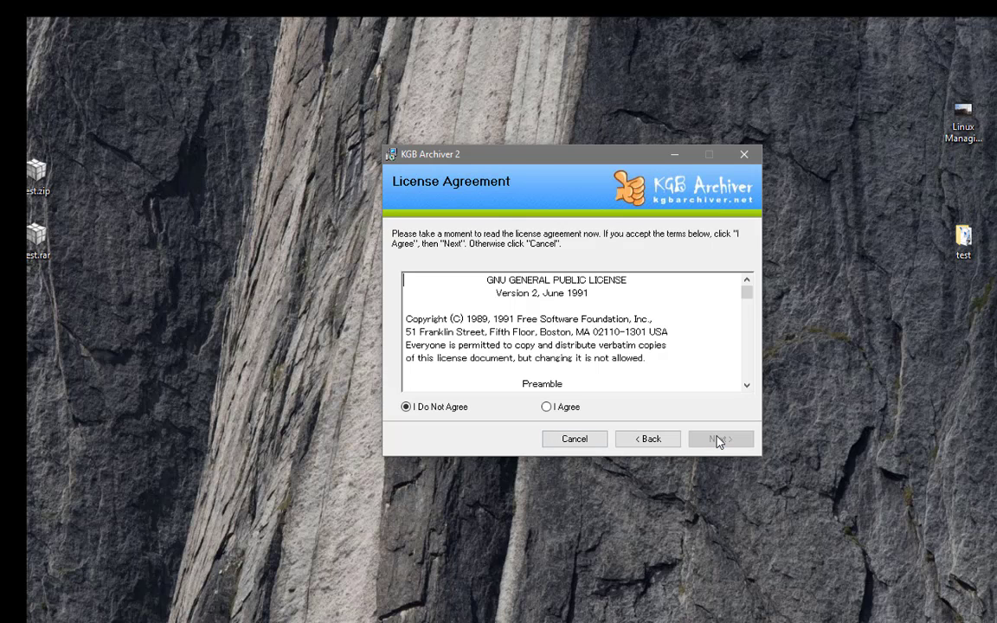
pyautogui.click(546, 406)
pyautogui.click(730, 443)
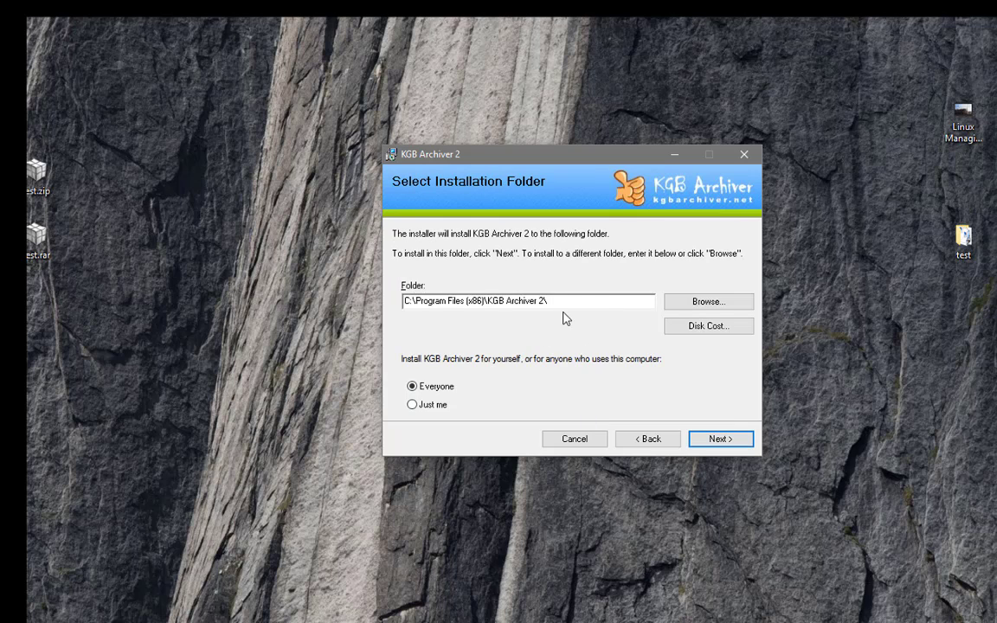
pyautogui.click(727, 441)
pyautogui.click(721, 440)
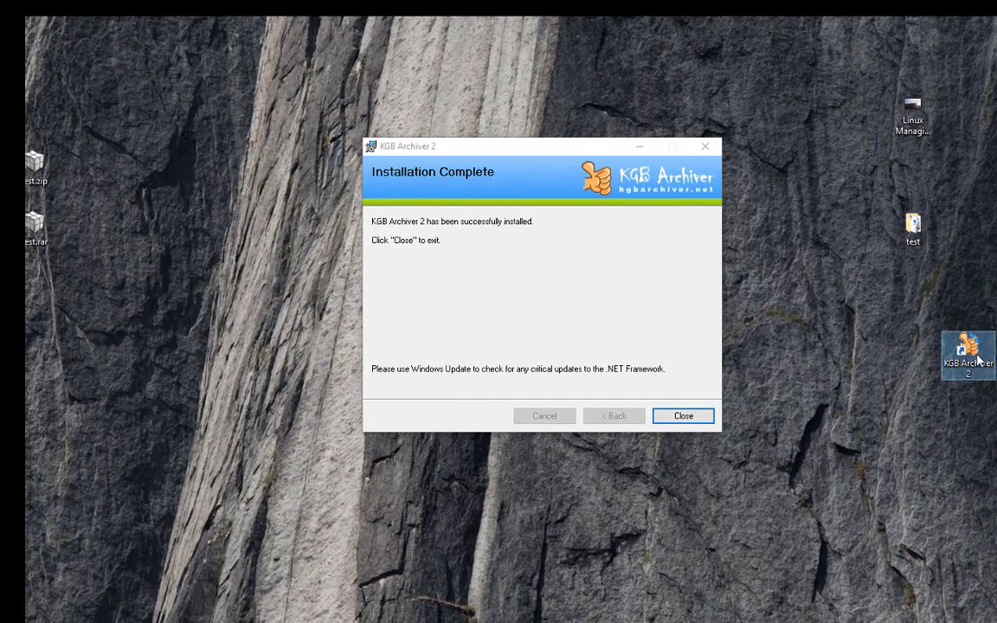
pyautogui.moveTo(976, 362); pyautogui.dragTo(915, 323)
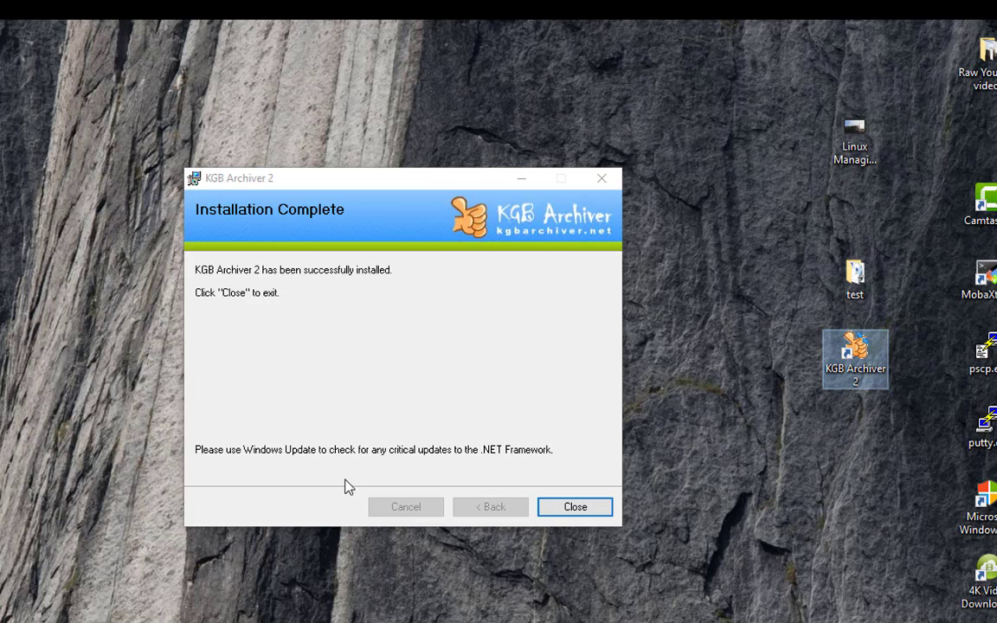
pyautogui.click(577, 510)
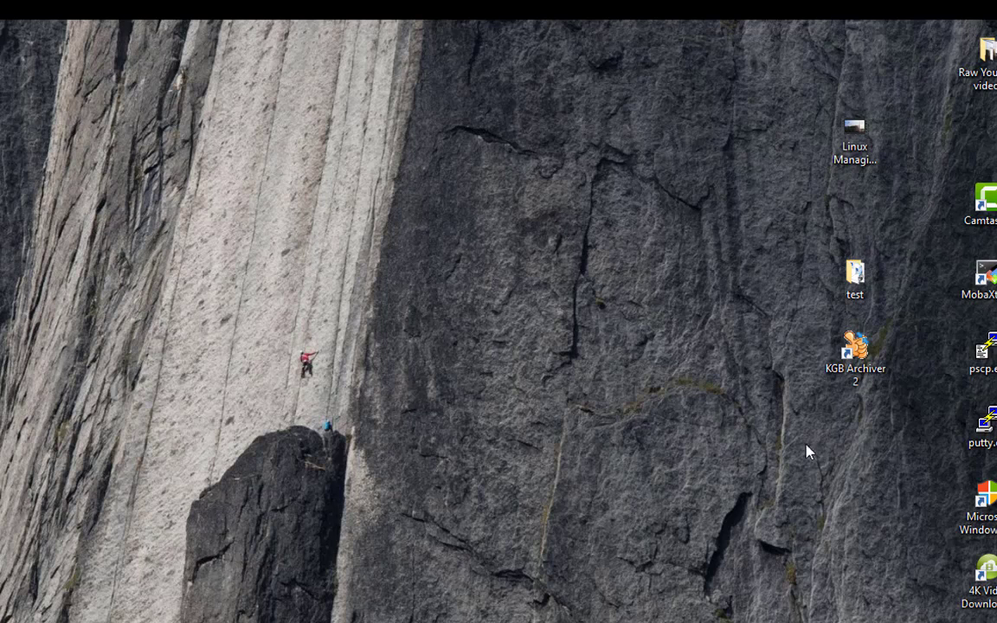
# - Launch KGB Archiver 2, accept English options, and move and enlarge its window on-screen
pyautogui.doubleClick(861, 357)
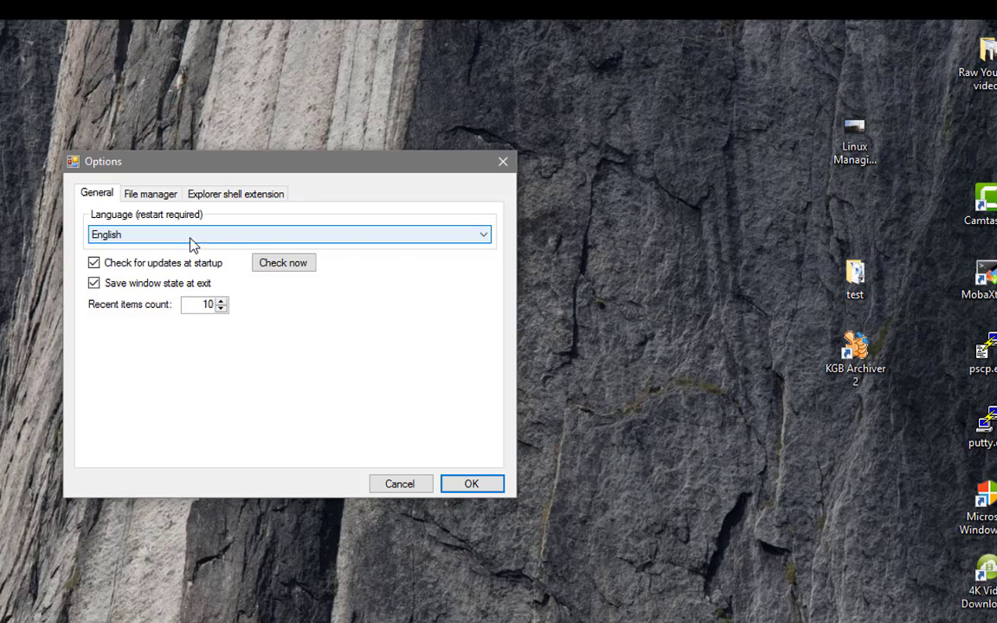
pyautogui.click(457, 481)
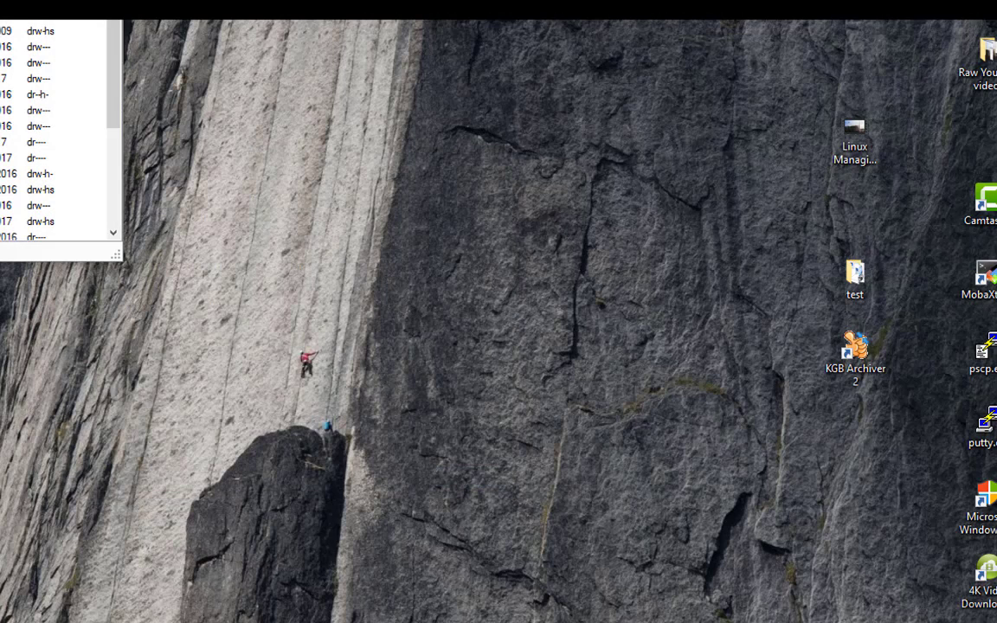
pyautogui.moveTo(0, 18); pyautogui.dragTo(424, 149)
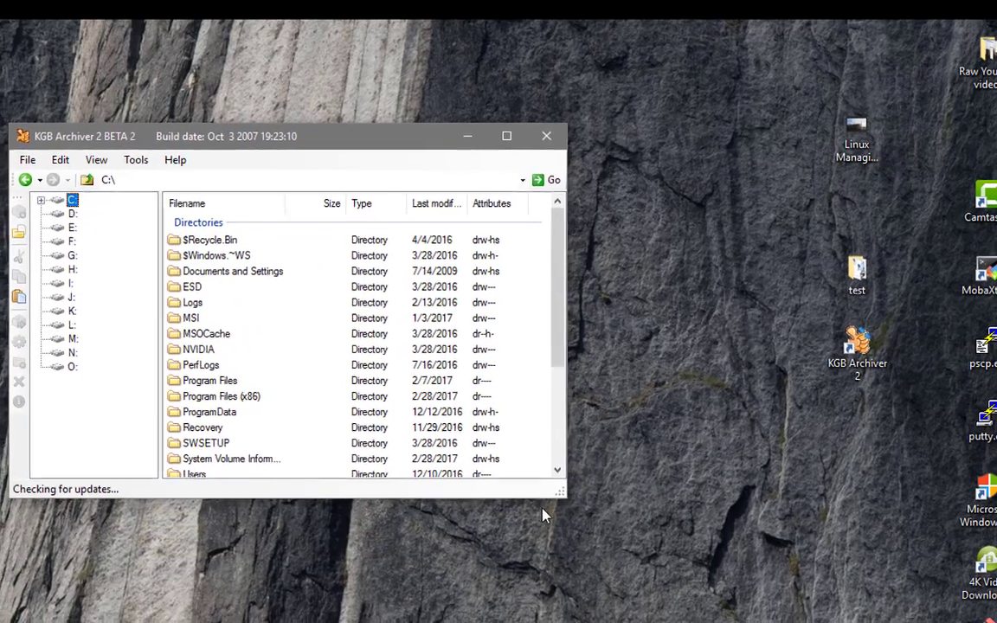
pyautogui.moveTo(563, 494); pyautogui.dragTo(752, 622)
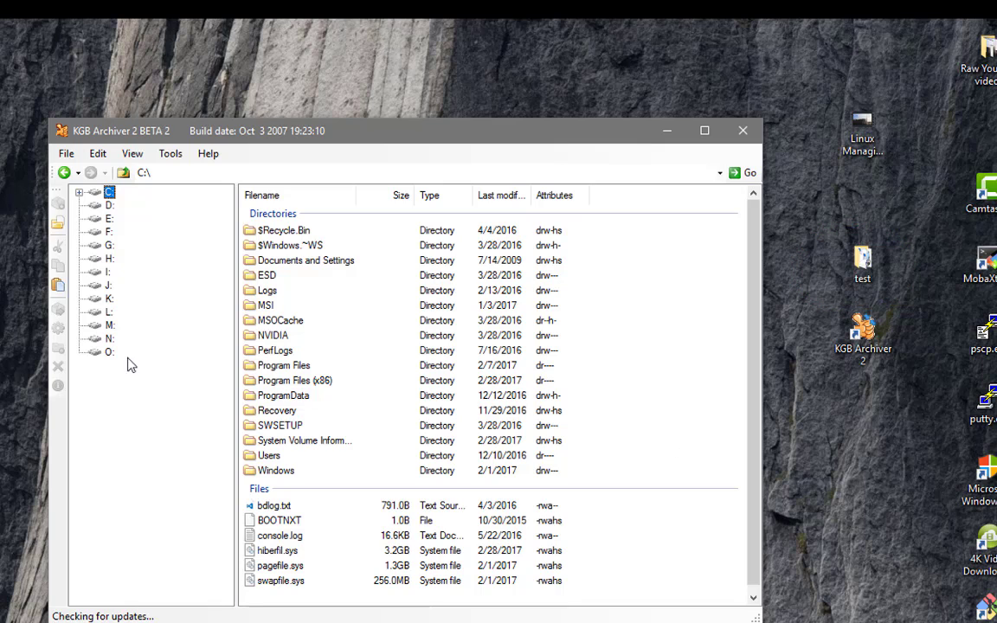
# - Browse Users > user folder > Desktop to list test and the 25.5 MB test.zip
pyautogui.doubleClick(270, 456)
pyautogui.doubleClick(269, 260)
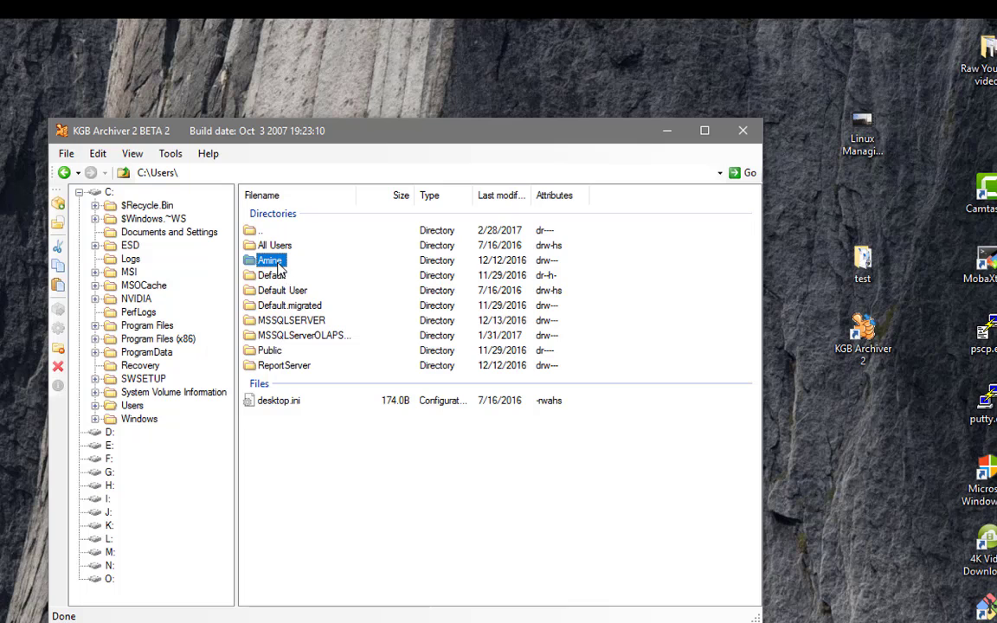
pyautogui.click(275, 365)
pyautogui.doubleClick(288, 368)
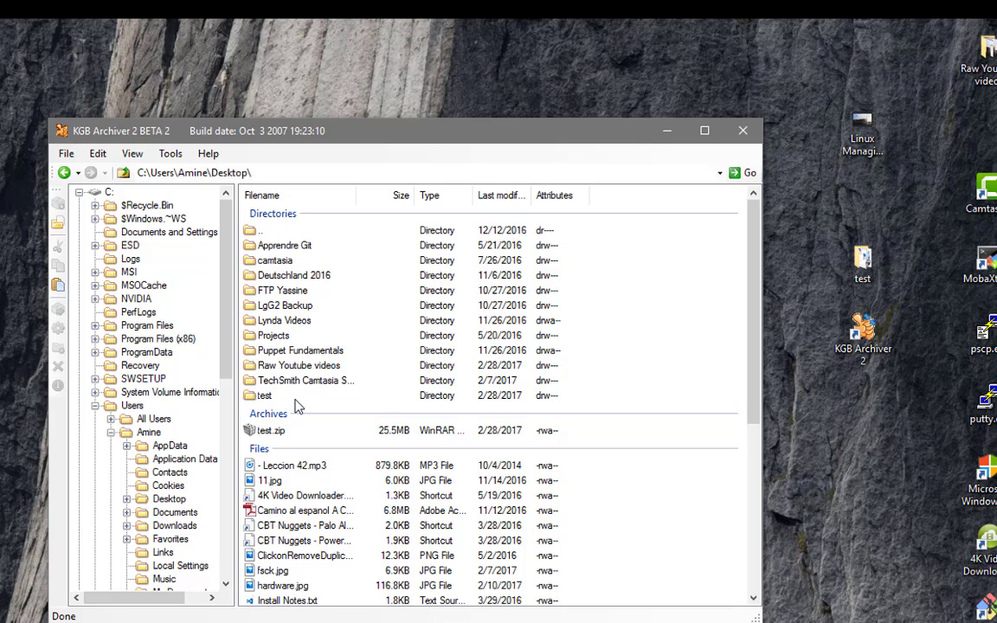
# - Create test.kgb from the test folder using KGB format, PAQ7, Maximum compression level
pyautogui.rightClick(264, 400)
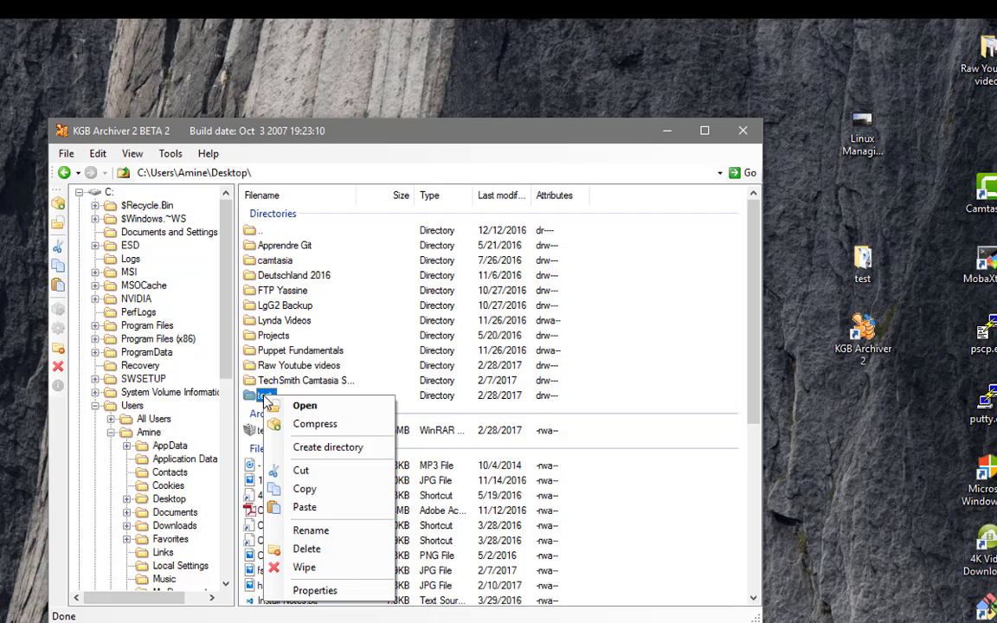
pyautogui.click(308, 429)
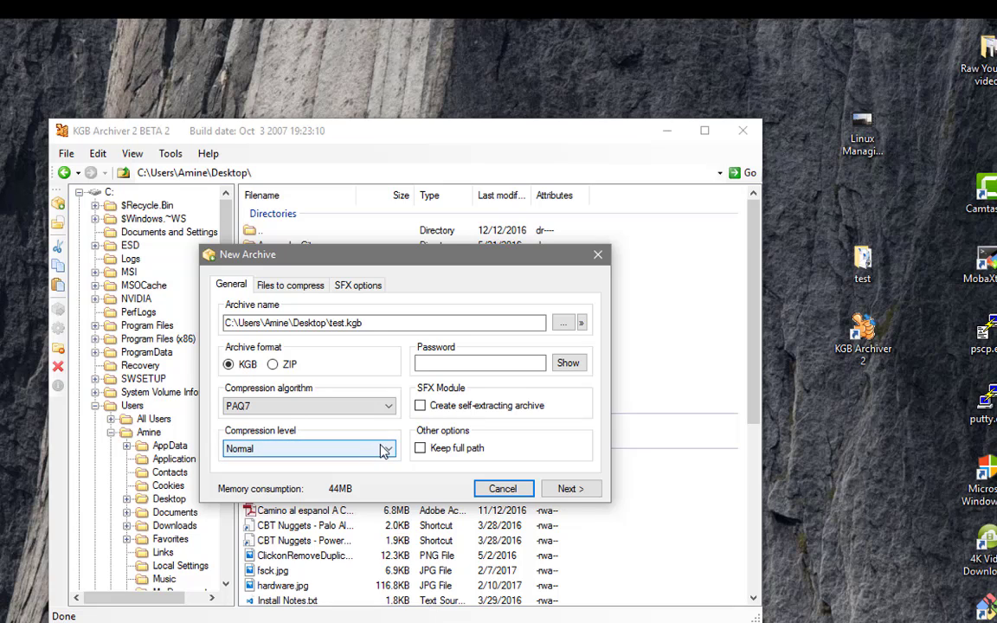
pyautogui.click(385, 449)
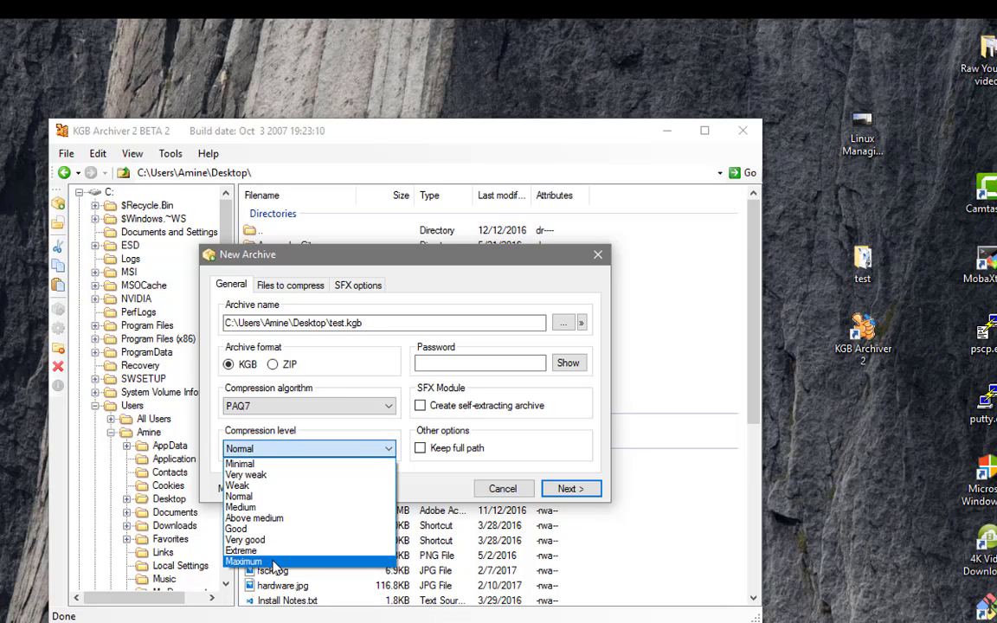
pyautogui.click(355, 561)
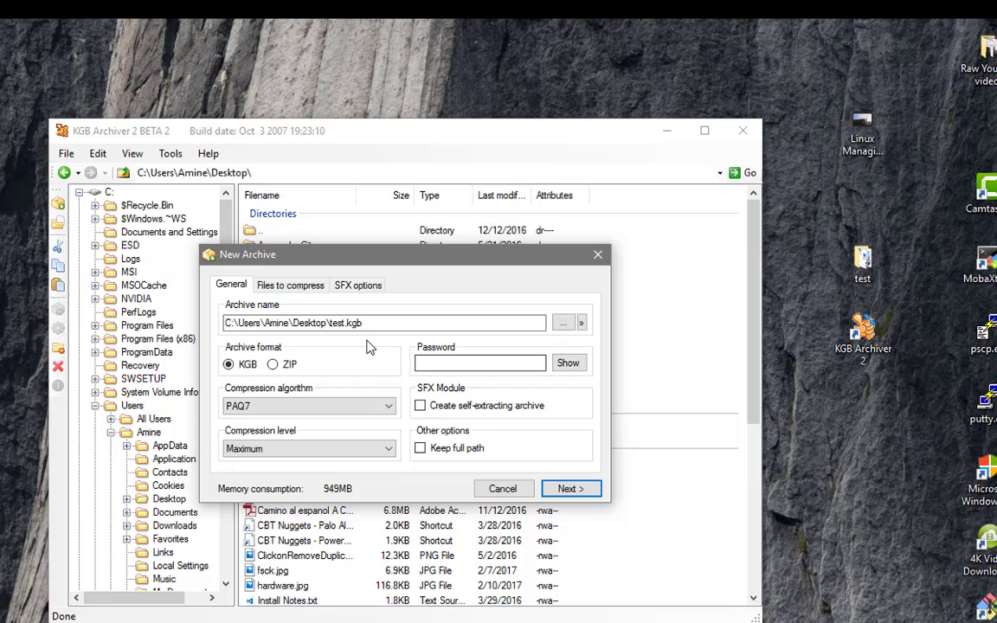
pyautogui.click(568, 489)
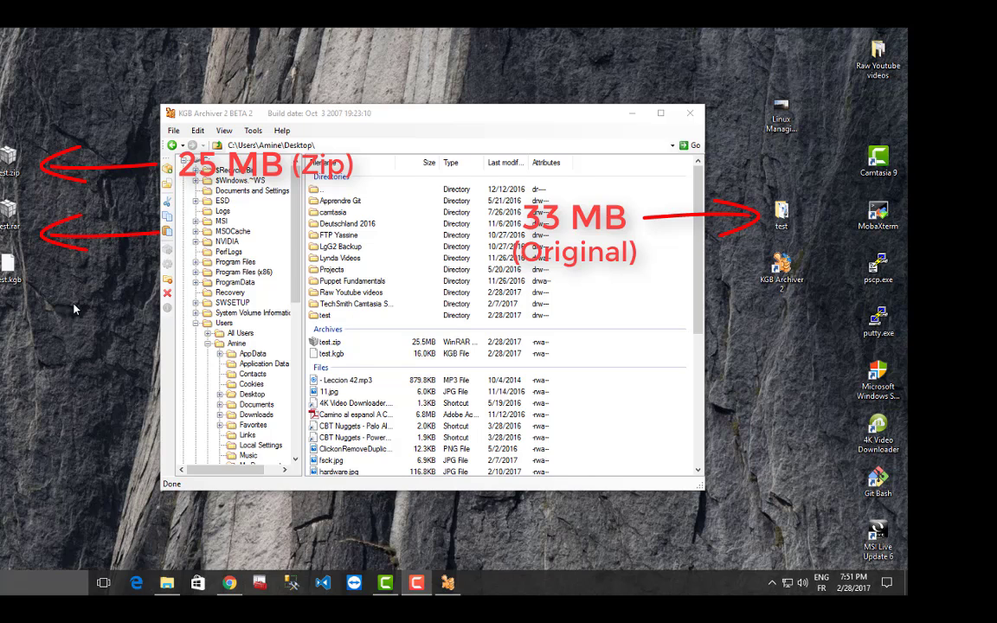
pyautogui.rightClick(13, 277)
pyautogui.click(48, 518)
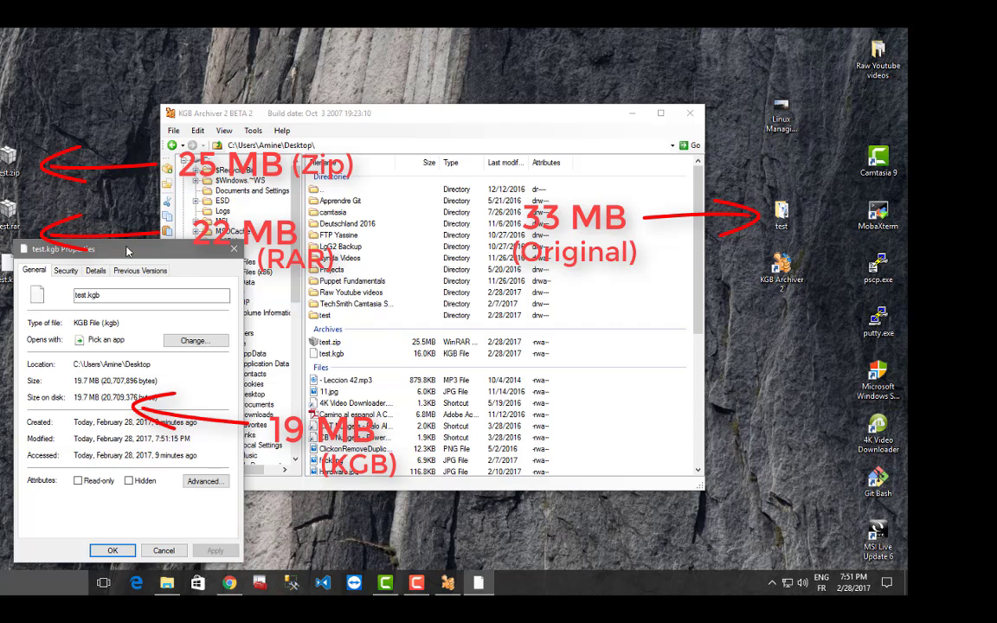
pyautogui.moveTo(168, 247); pyautogui.dragTo(193, 194)
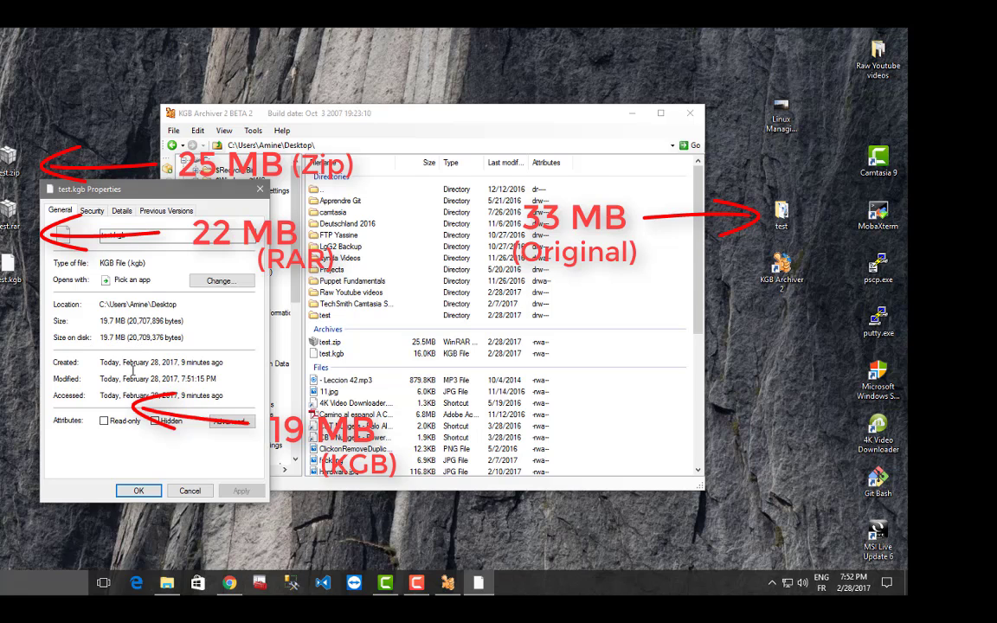
pyautogui.moveTo(224, 395); pyautogui.dragTo(179, 396)
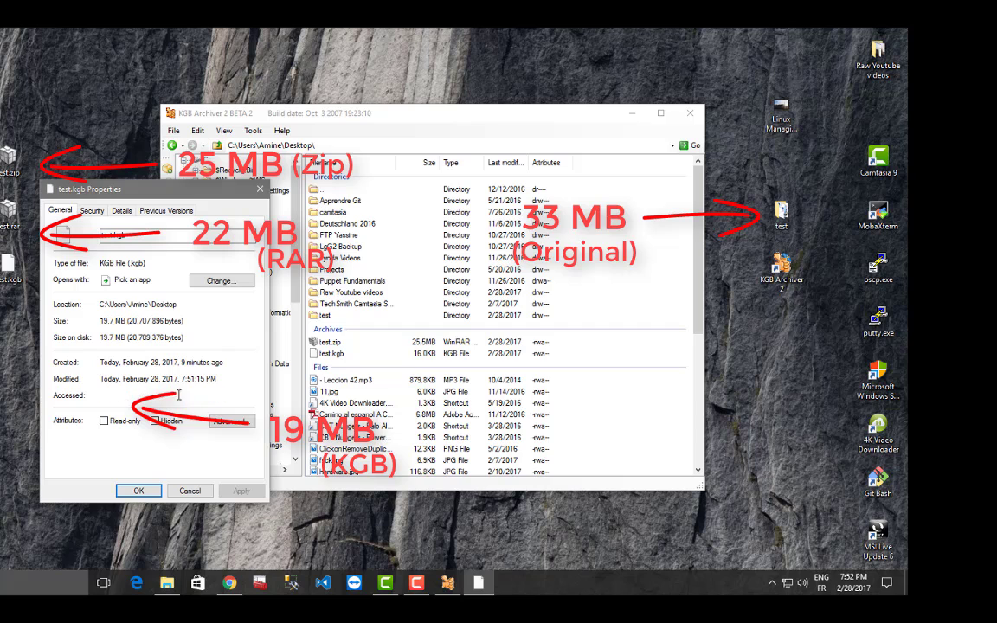
pyautogui.click(190, 491)
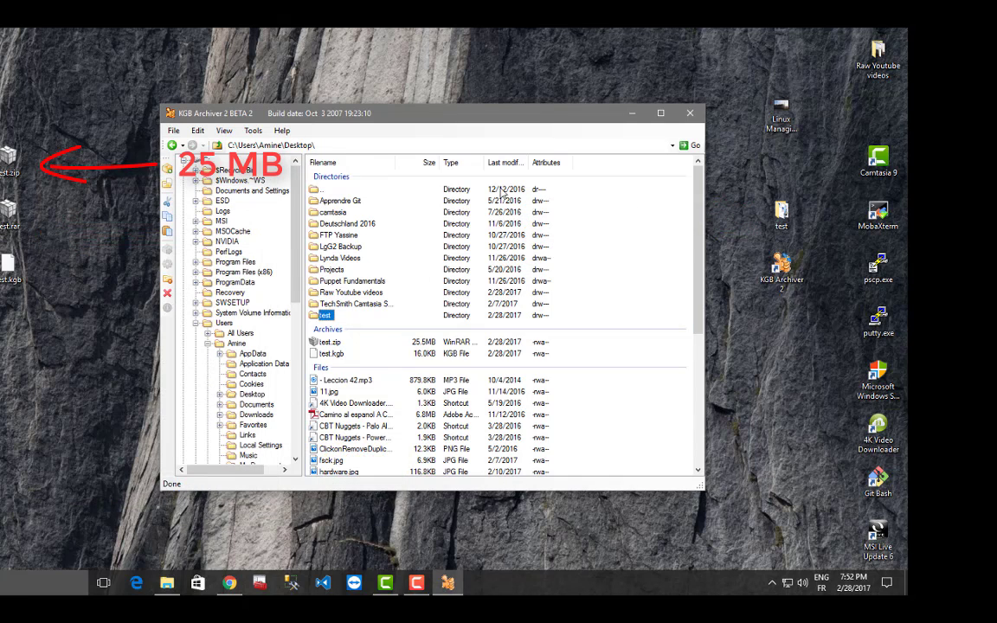
pyautogui.moveTo(543, 114)
pyautogui.mouseDown()
pyautogui.moveTo(498, 121)
pyautogui.moveTo(504, 117)
pyautogui.mouseUp()
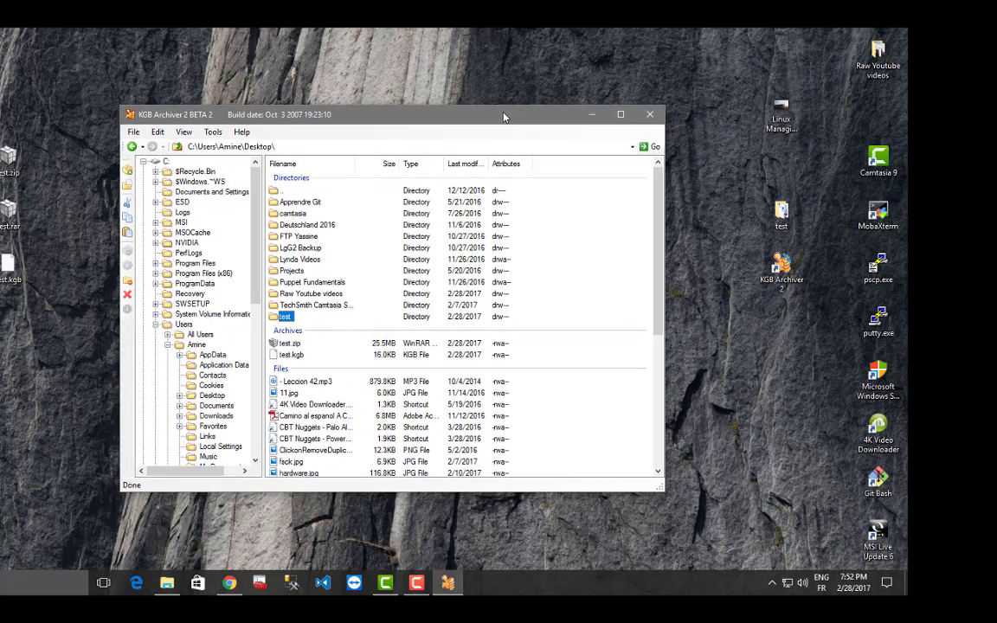
# - Check the Linux Managing Swap.mp4 video's properties, then close them
pyautogui.click(782, 128)
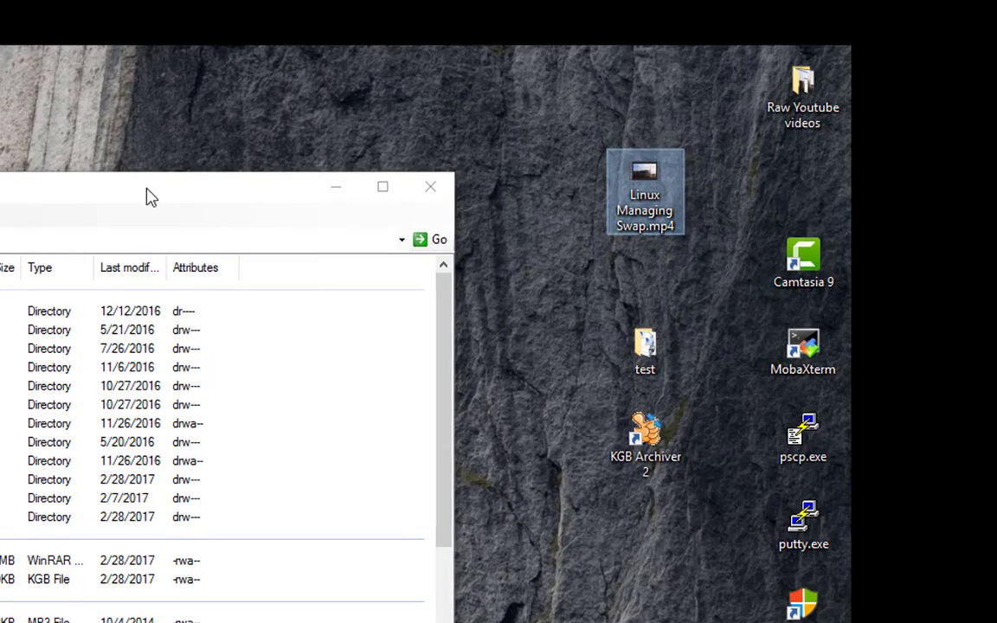
pyautogui.moveTo(149, 194); pyautogui.dragTo(195, 132)
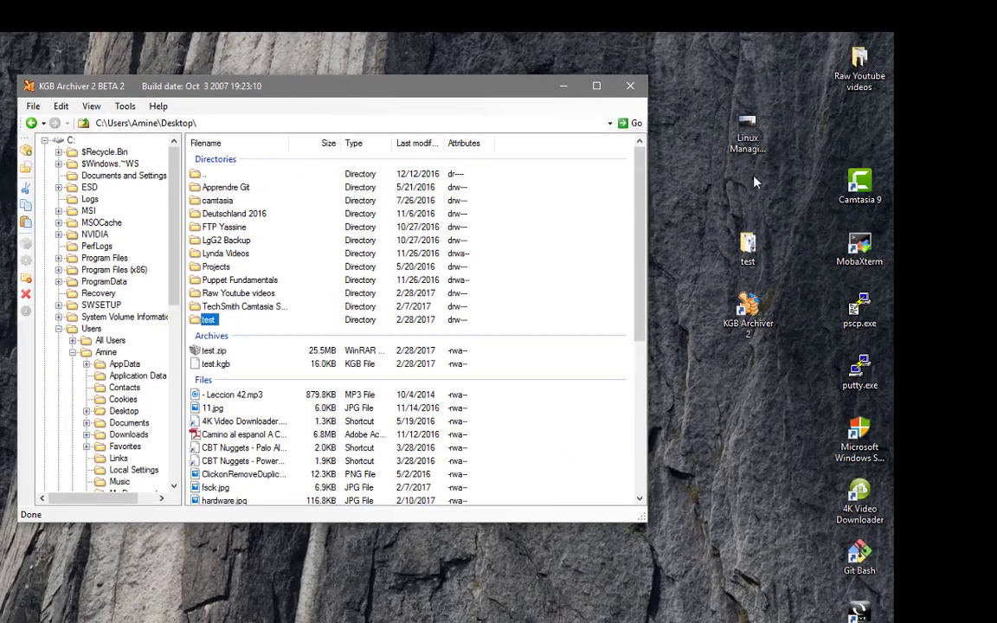
pyautogui.rightClick(749, 138)
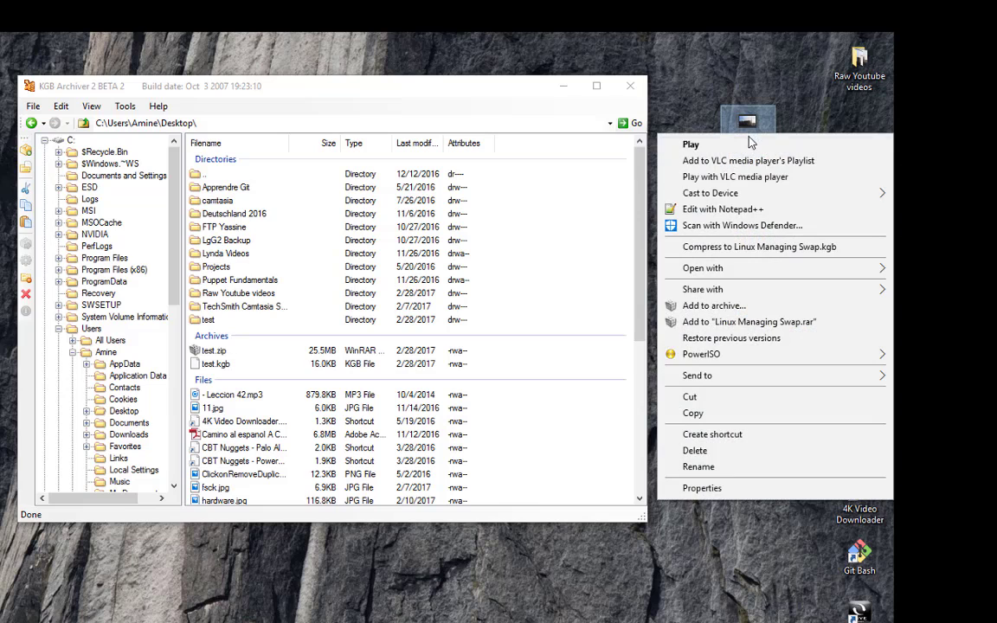
pyautogui.click(722, 488)
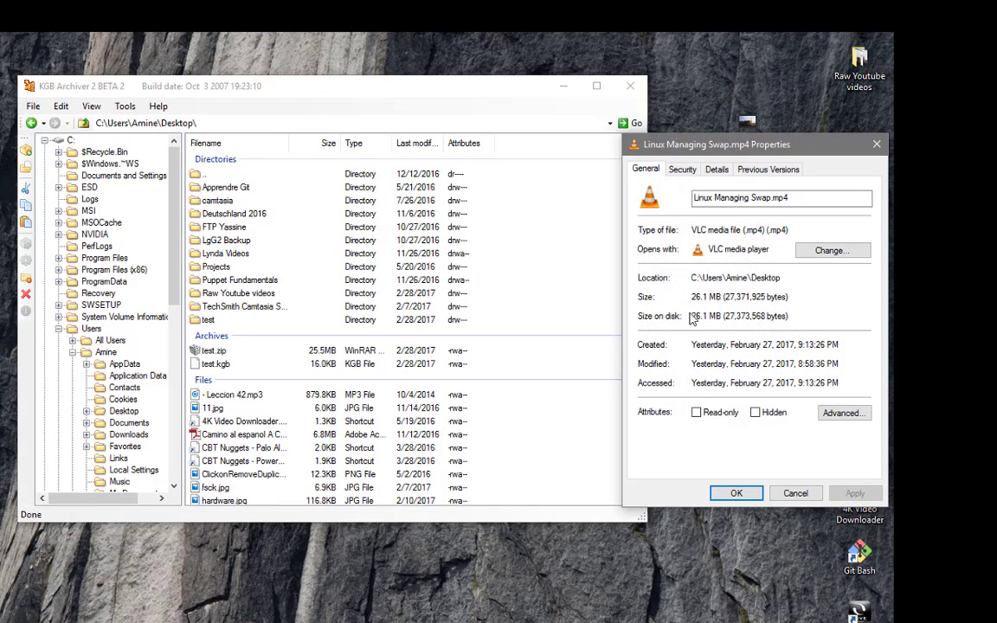
pyautogui.click(792, 493)
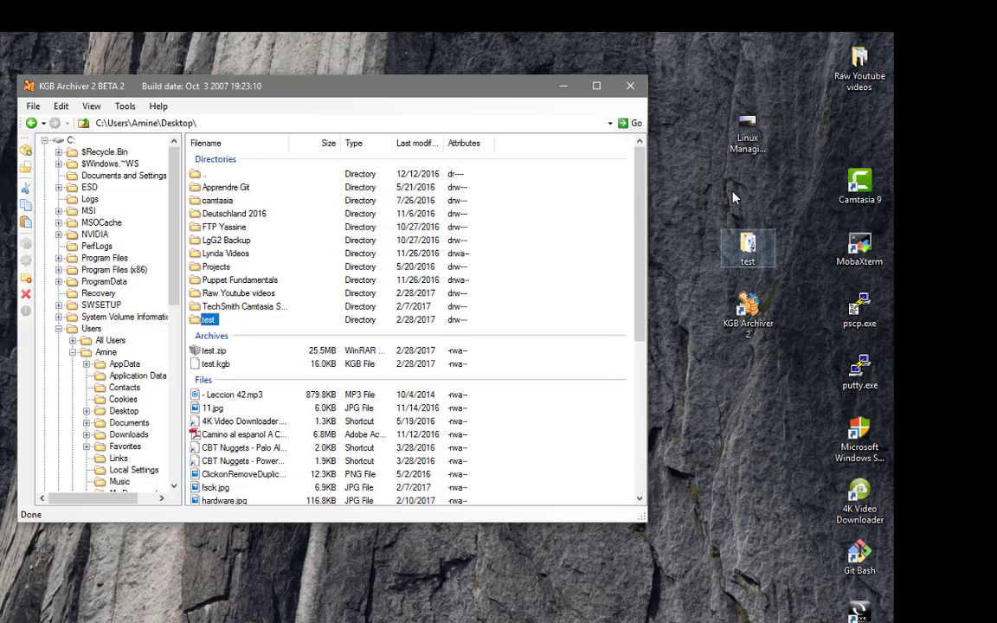
# - Add the video to Linux Managing Swap.rar and check its size: 24.3 MB
pyautogui.rightClick(750, 143)
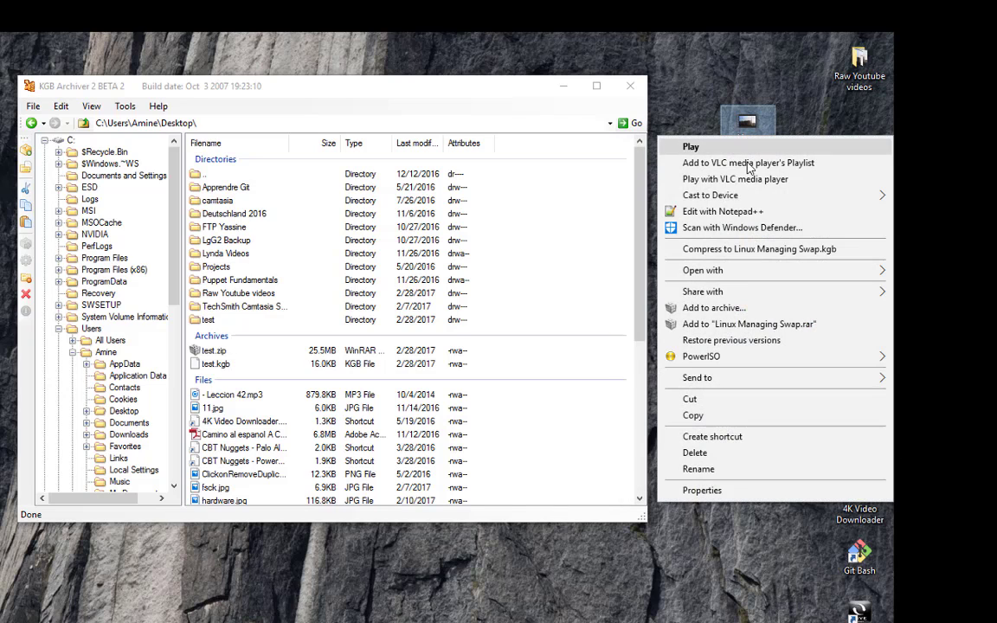
pyautogui.click(743, 326)
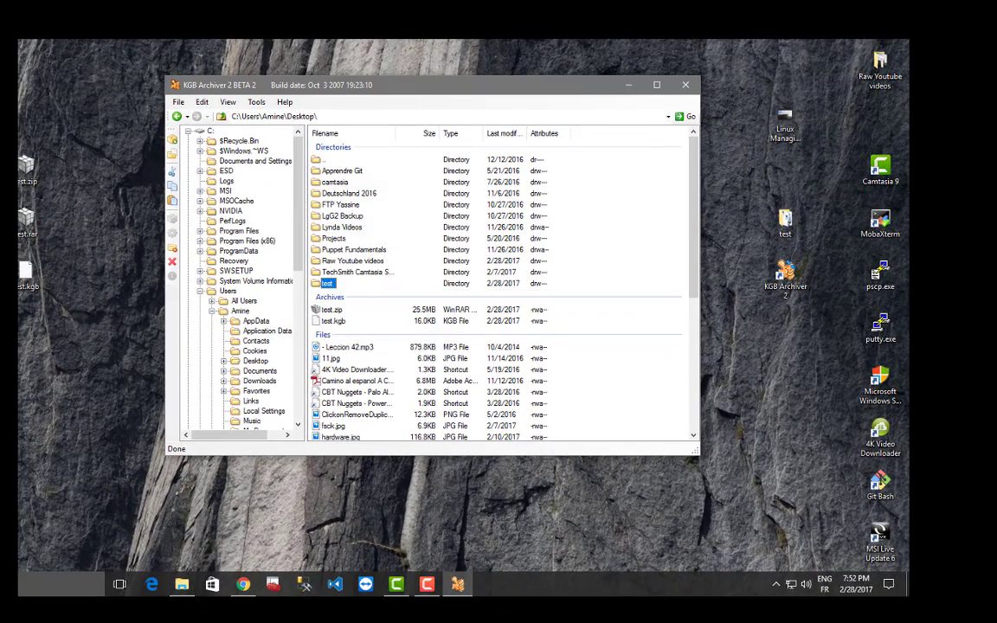
pyautogui.click(32, 325)
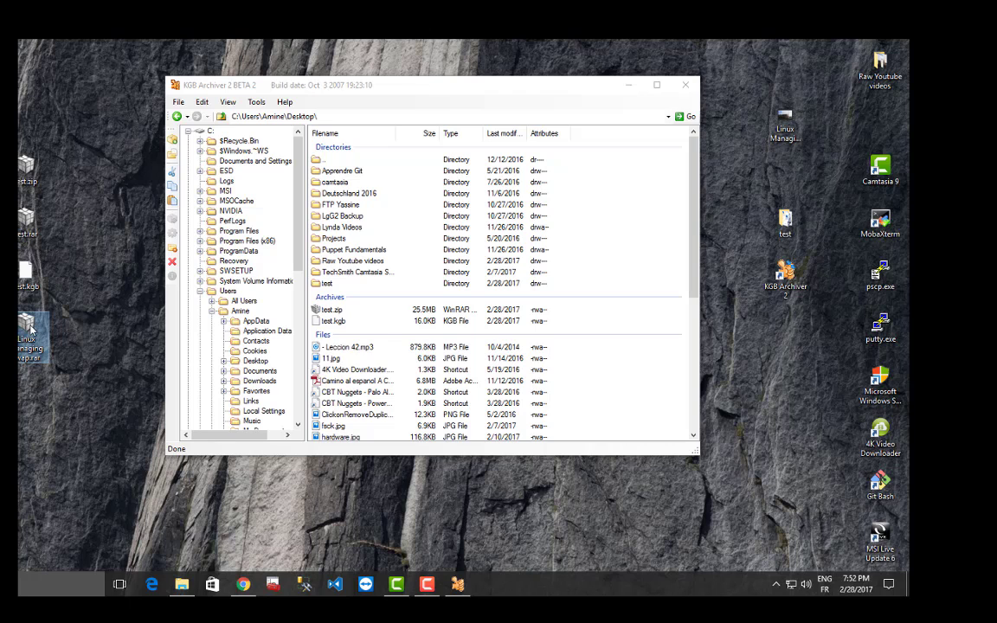
pyautogui.rightClick(32, 325)
pyautogui.click(52, 314)
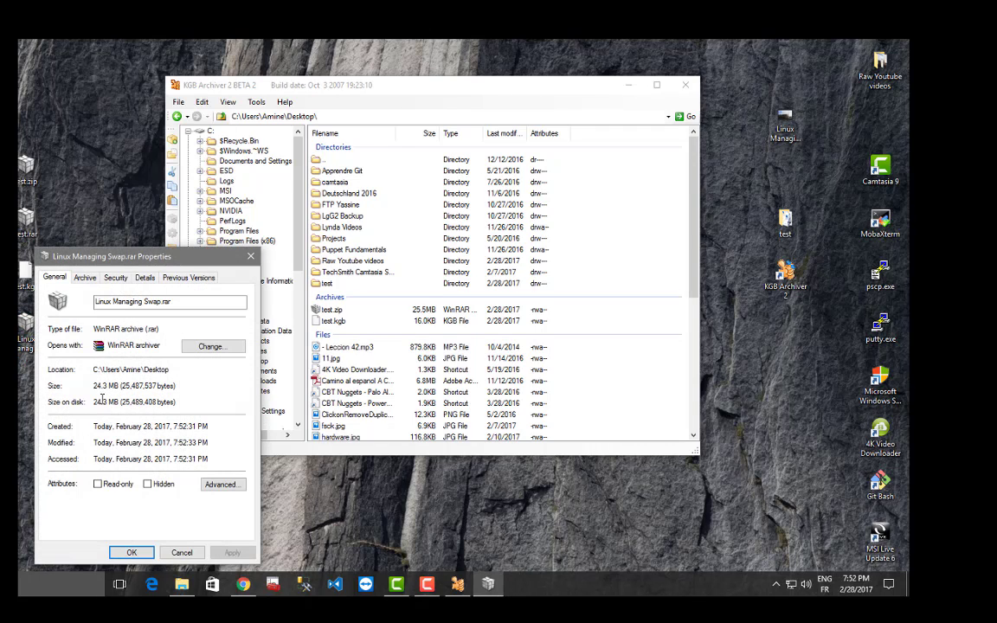
pyautogui.click(182, 552)
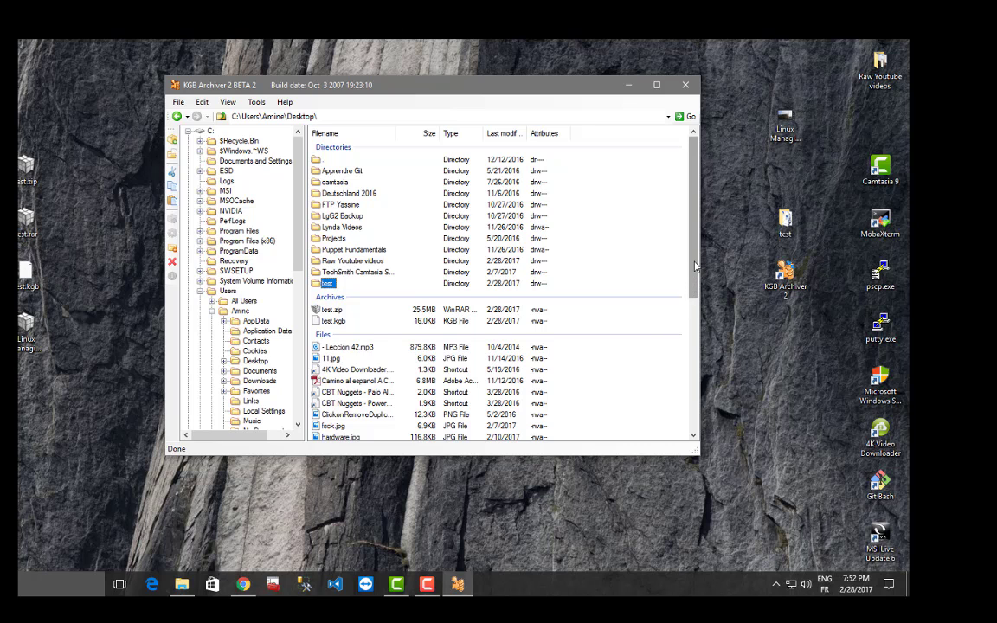
# - Compress Linux Managing Swap.mp4 with KGB/PAQ7 Maximum into a 24.0 MB Linux Managing Swap.kgb
pyautogui.scroll(-2, 623, 266)
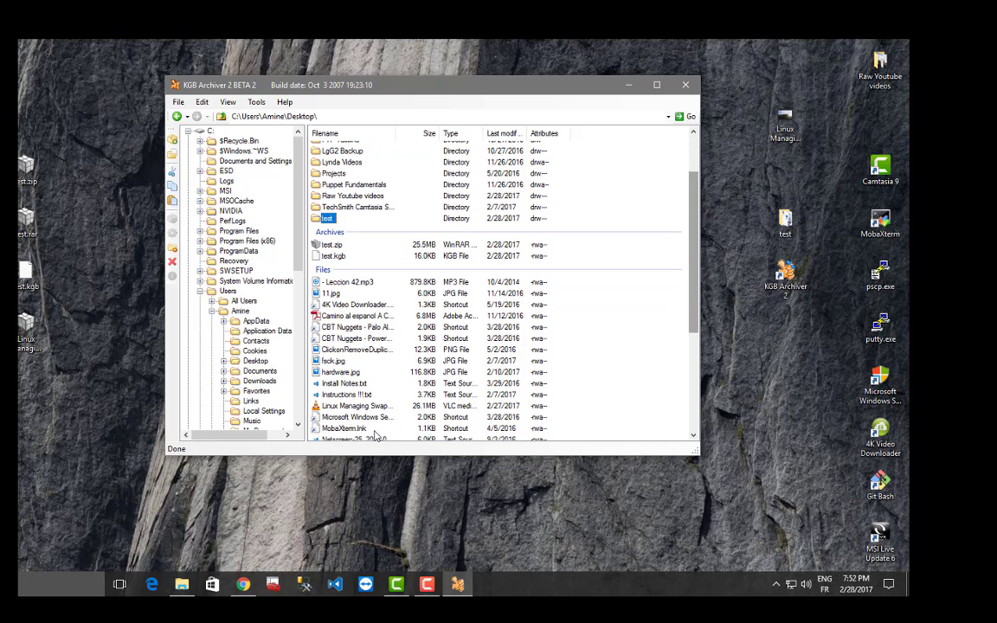
pyautogui.click(374, 405)
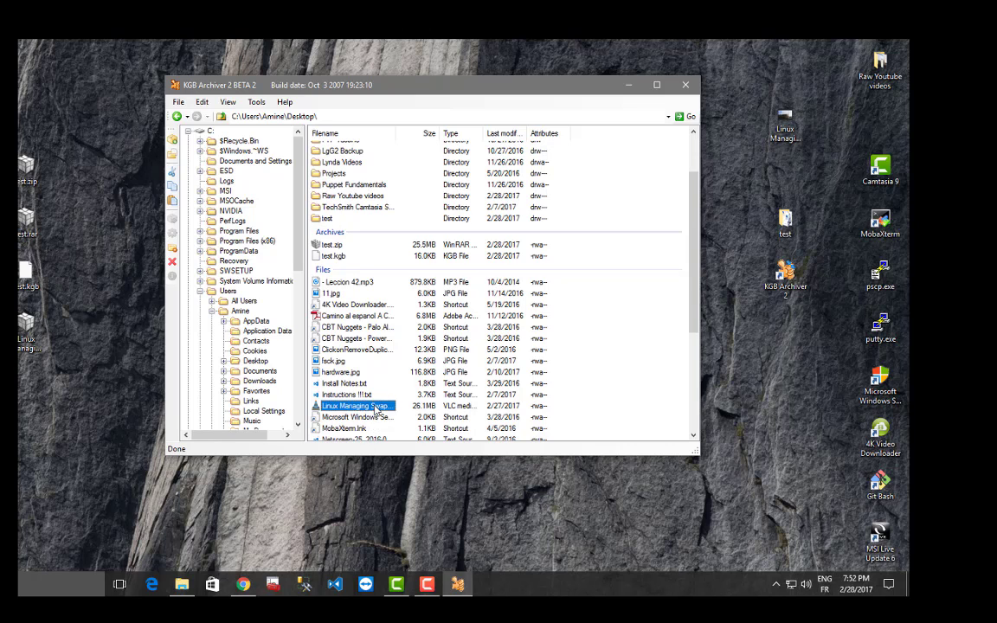
pyautogui.rightClick(375, 406)
pyautogui.click(404, 426)
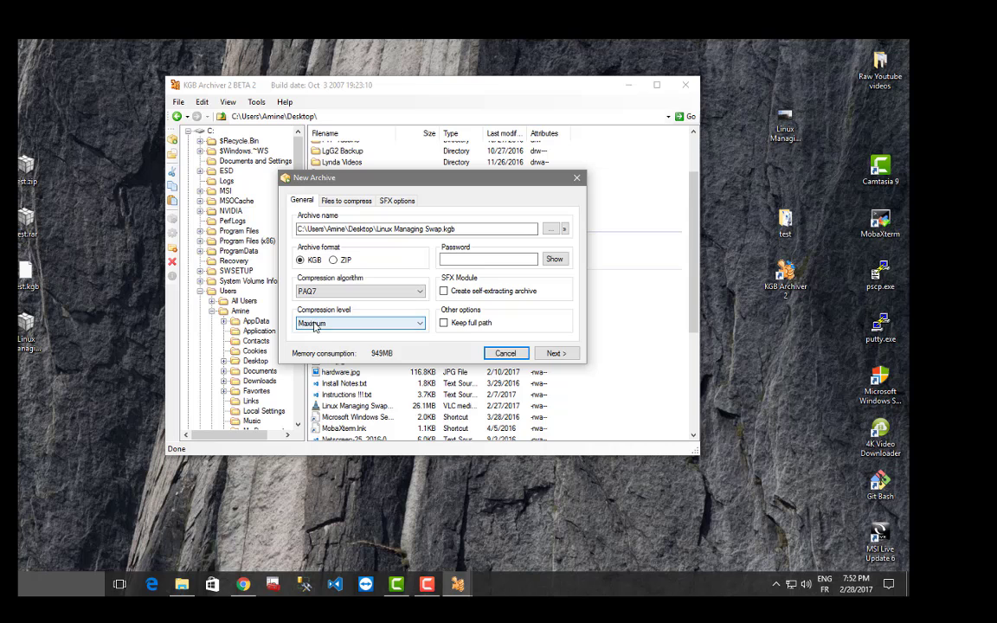
pyautogui.click(552, 353)
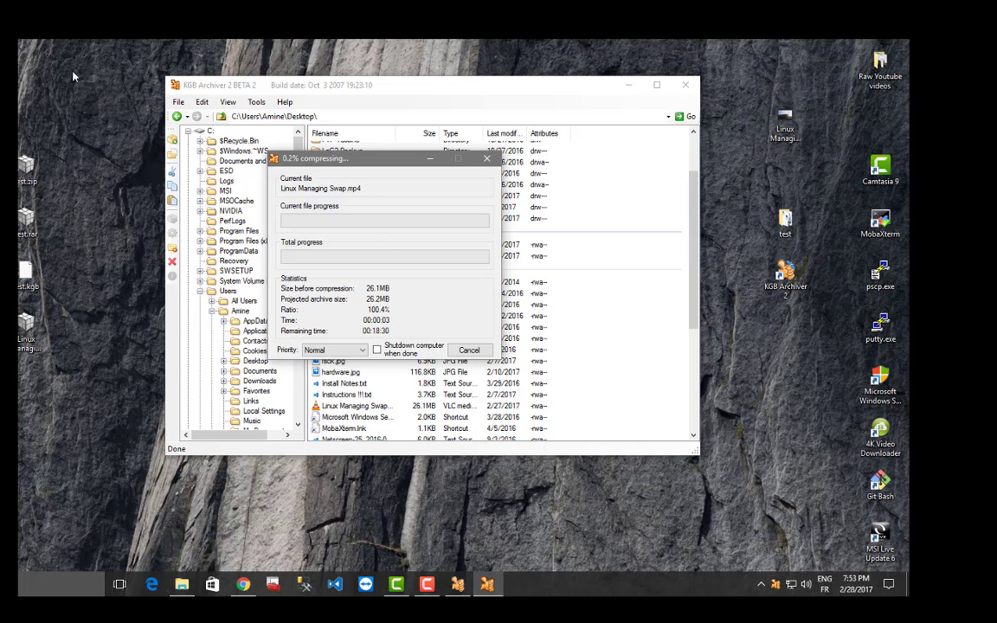
pyautogui.click(26, 394)
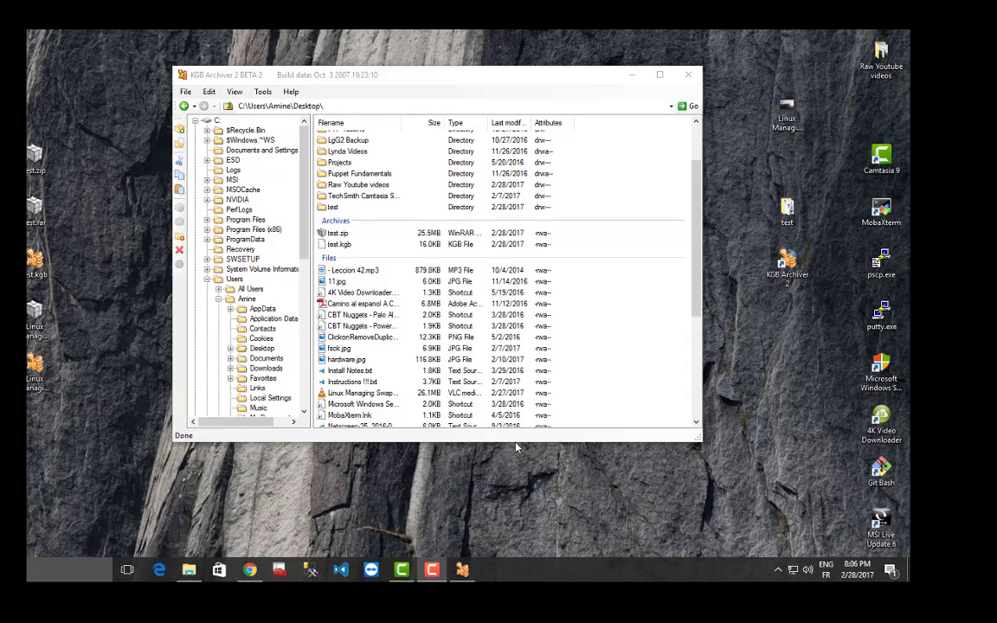
pyautogui.rightClick(43, 367)
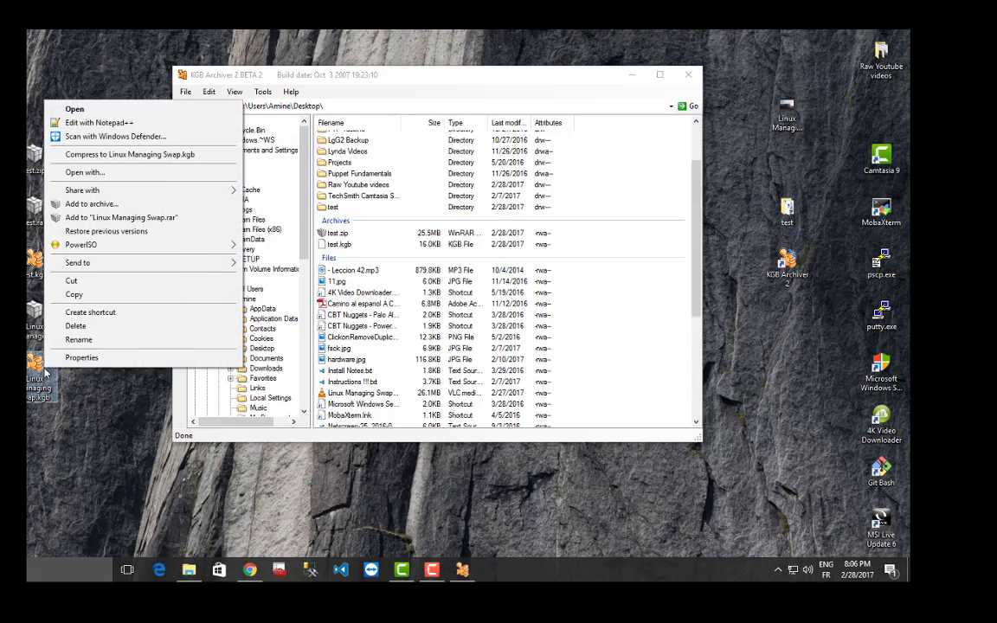
pyautogui.click(52, 353)
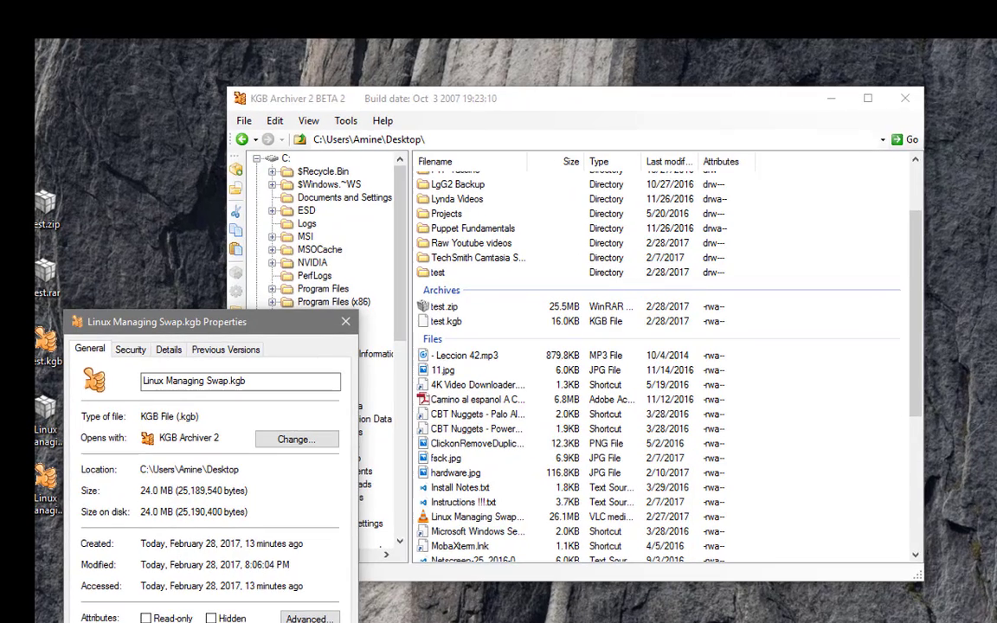
pyautogui.press('Escape')
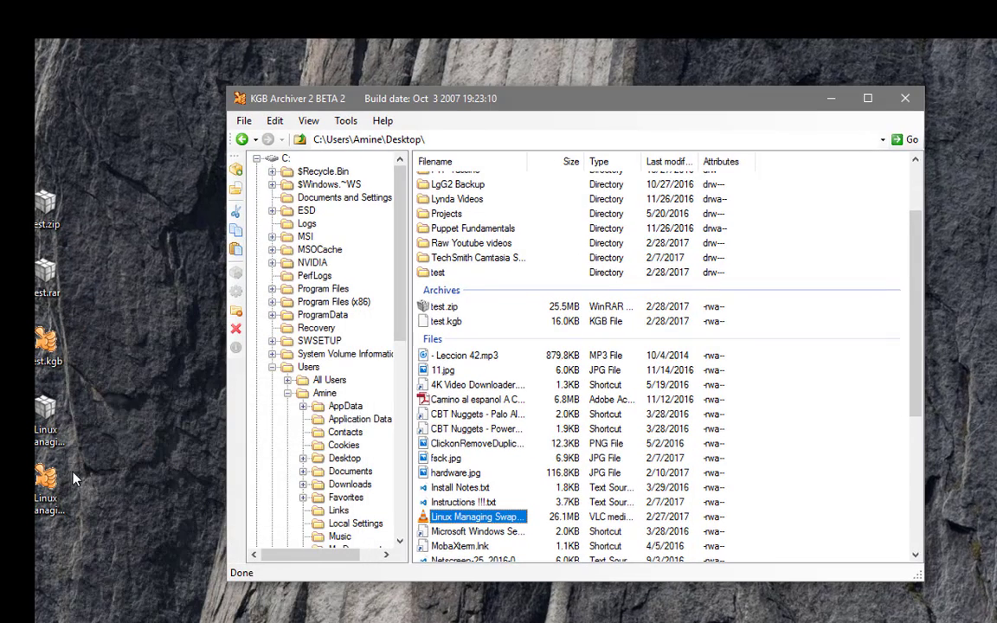